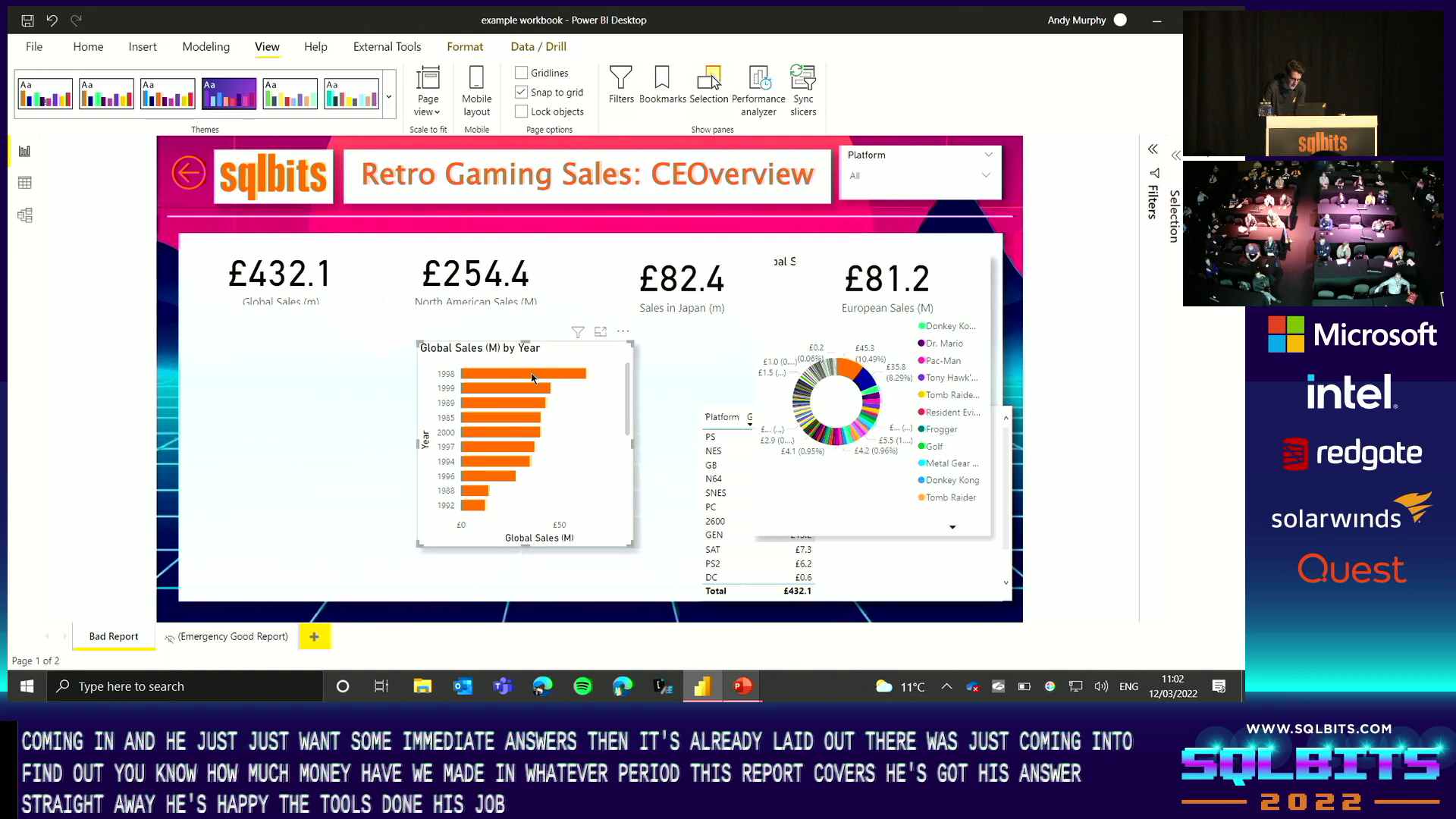
Move the Global Sales by Year bar chart beneath the Global Sales card, enlarge it, and sort its axis by Year
drag(590, 421, 361, 410)
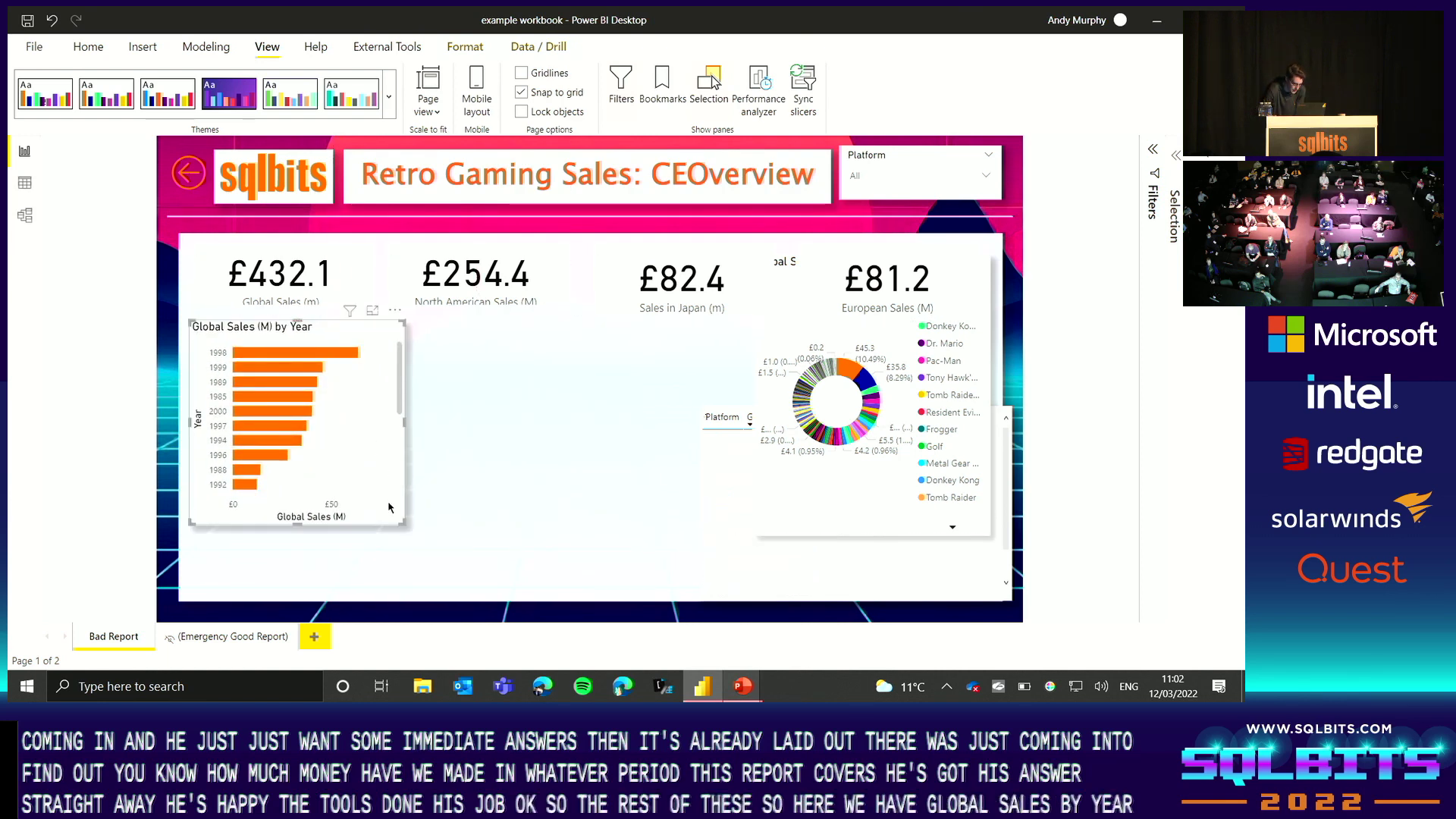
drag(408, 523, 480, 577)
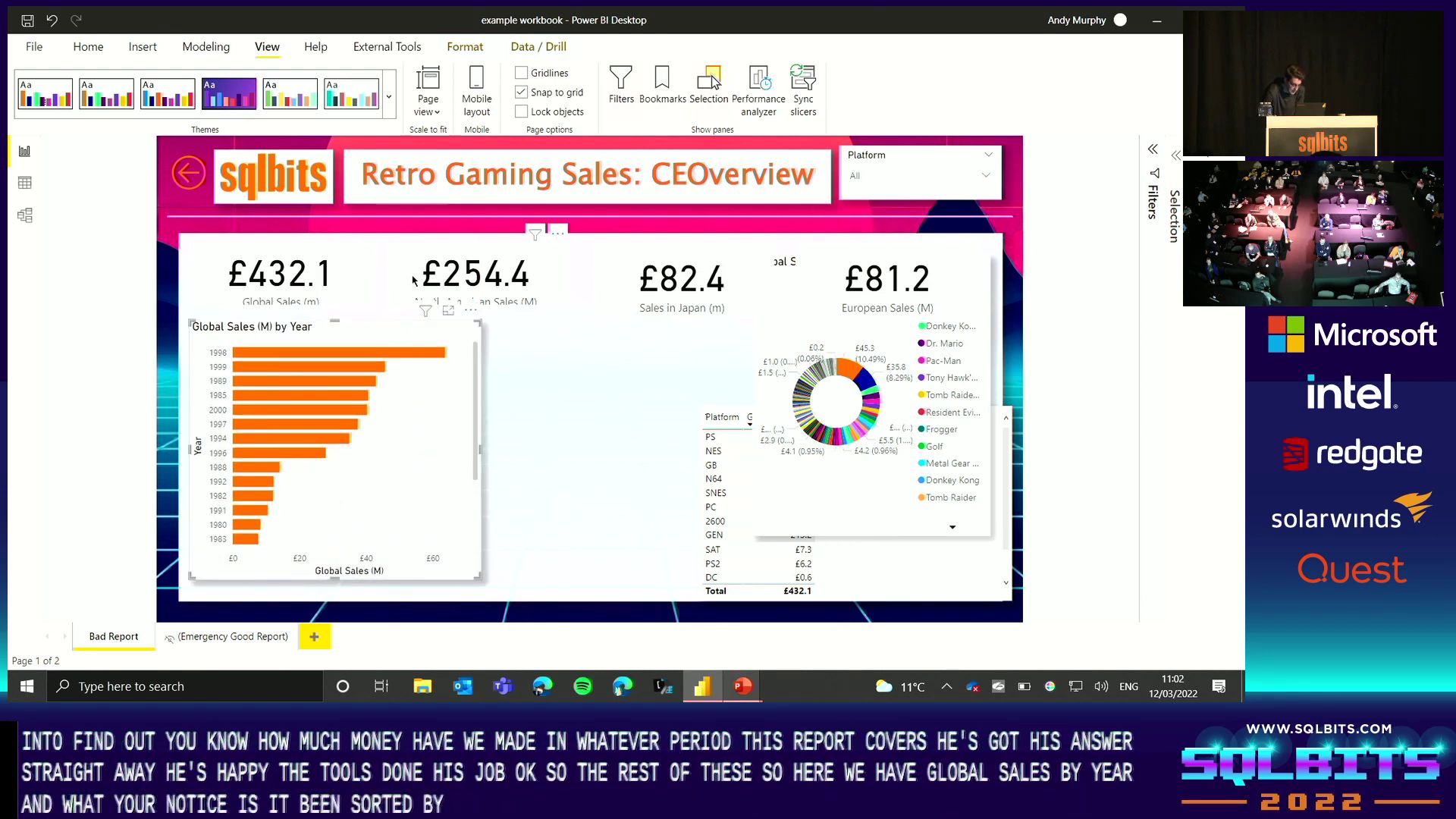
click(470, 312)
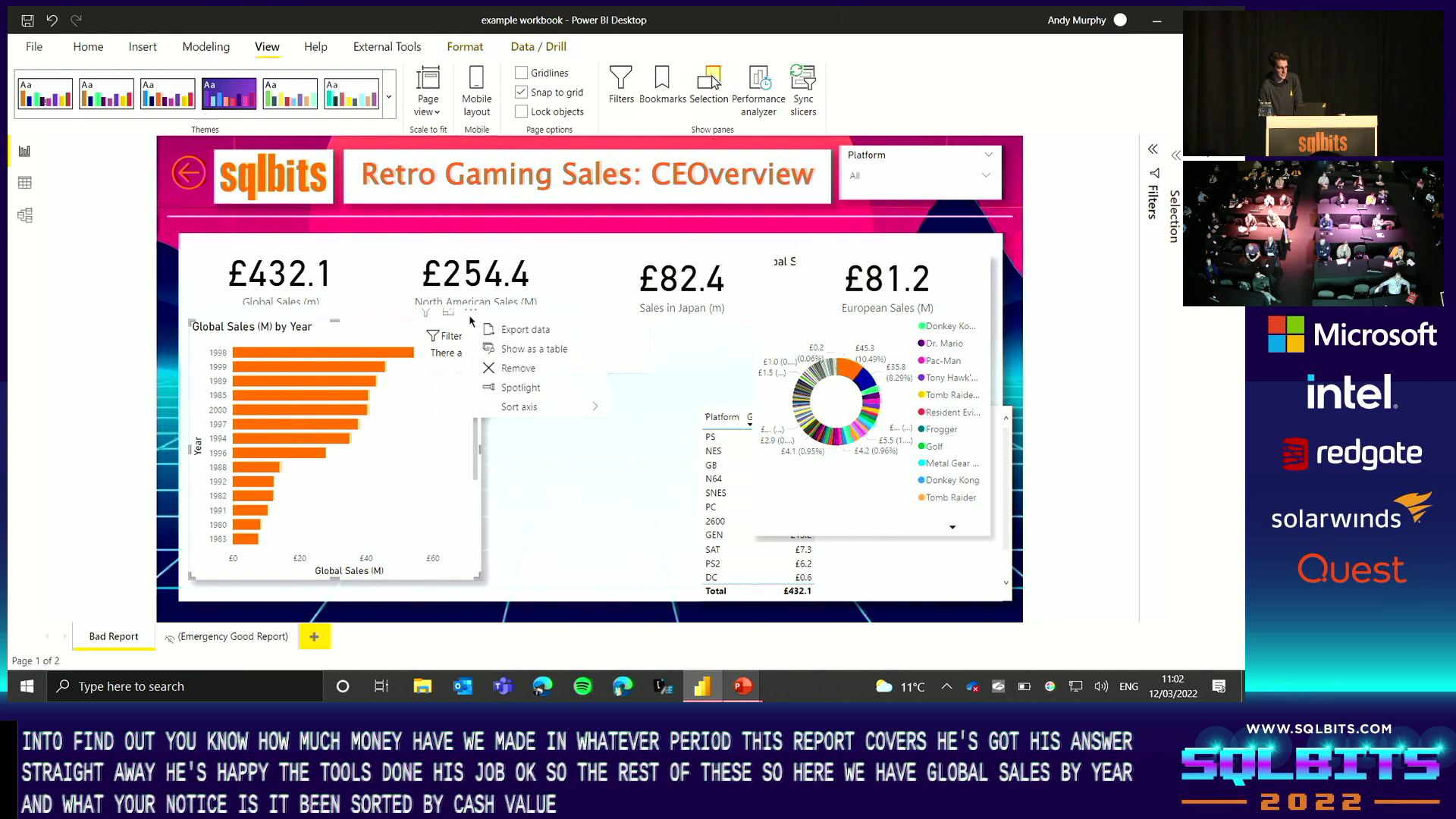
mouse_move(531, 409)
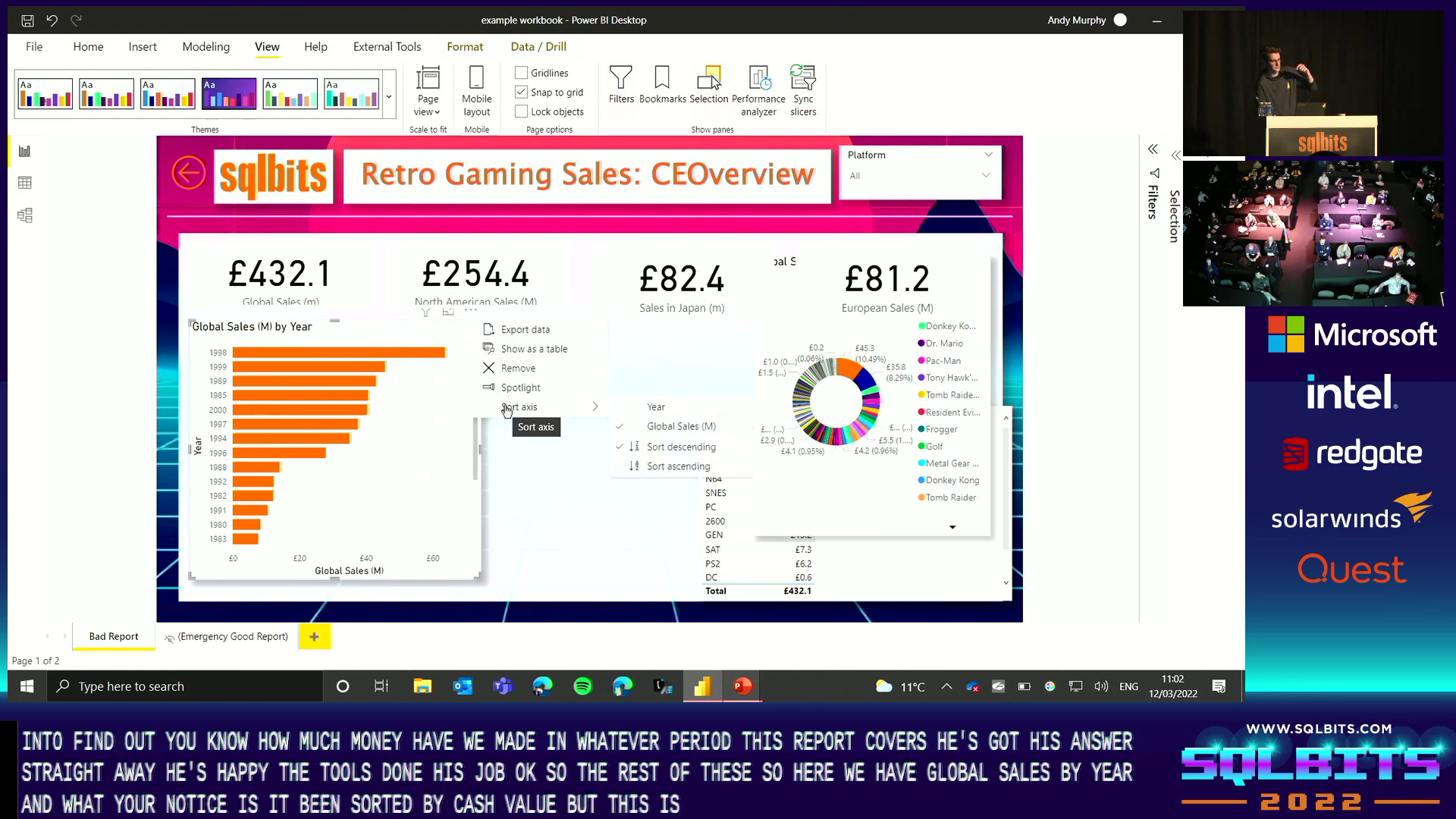
click(627, 413)
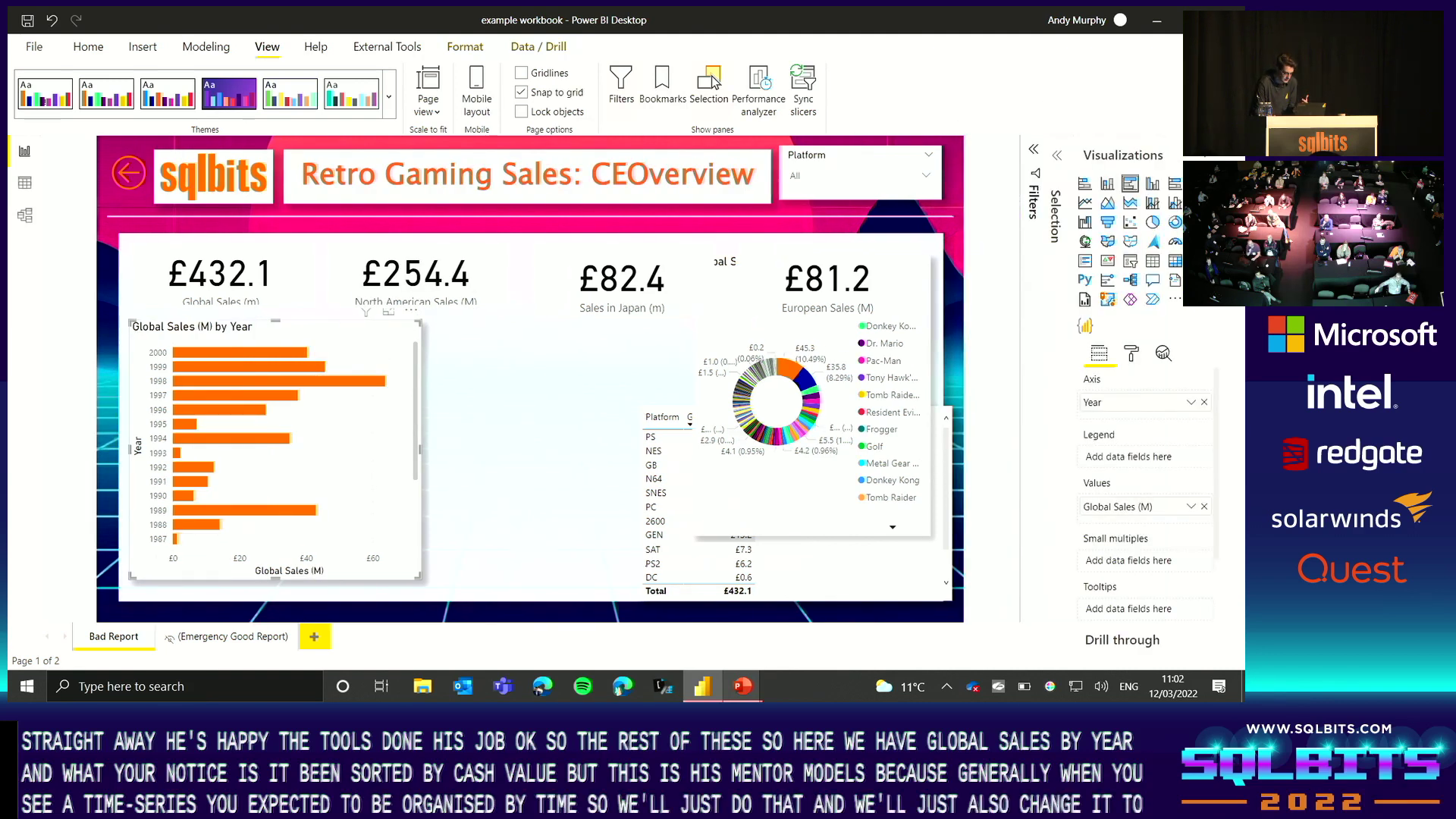
Convert the Global Sales by Year chart to a clustered column chart and make it wider and shorter
click(1152, 182)
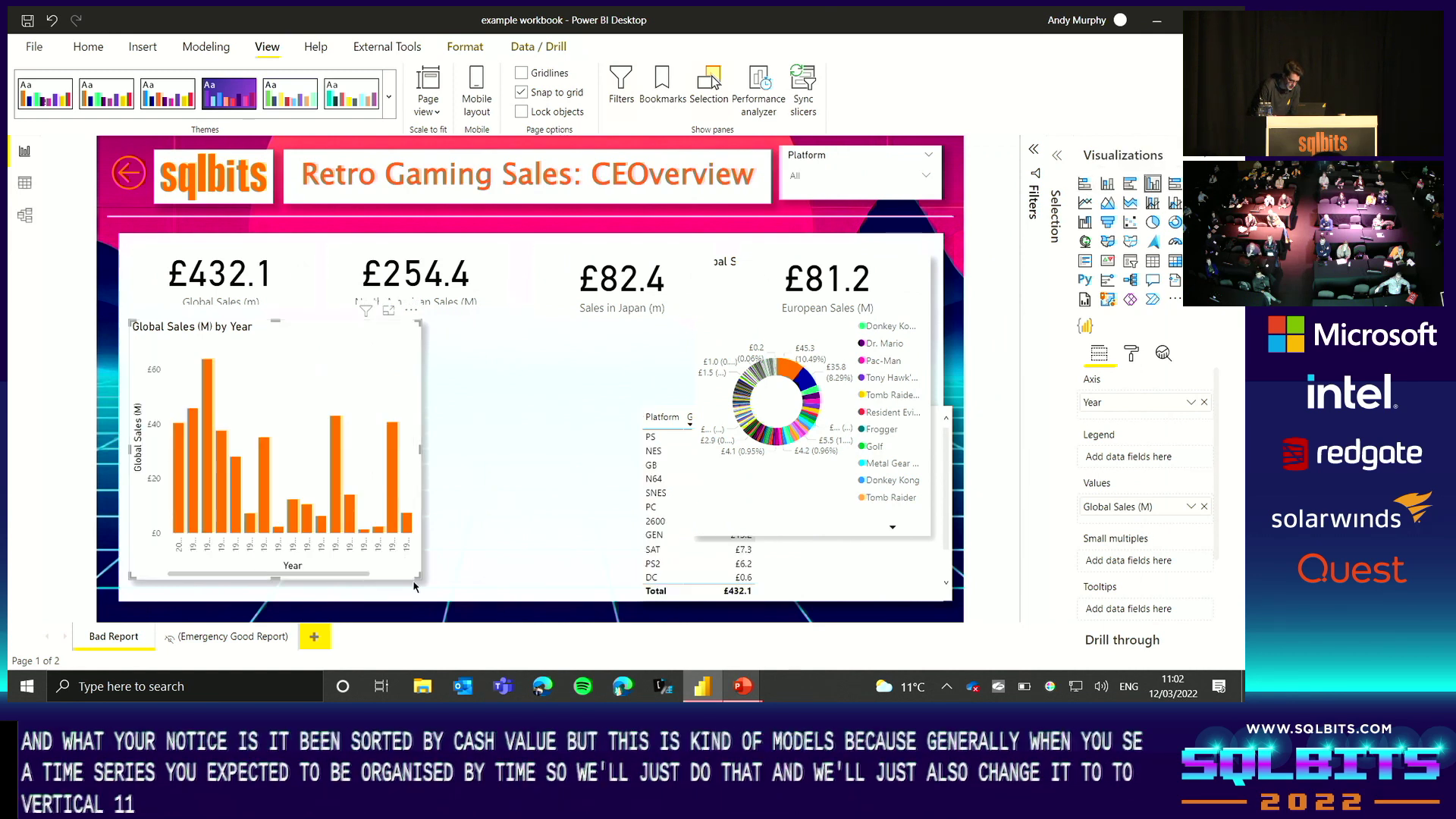
drag(416, 578, 659, 469)
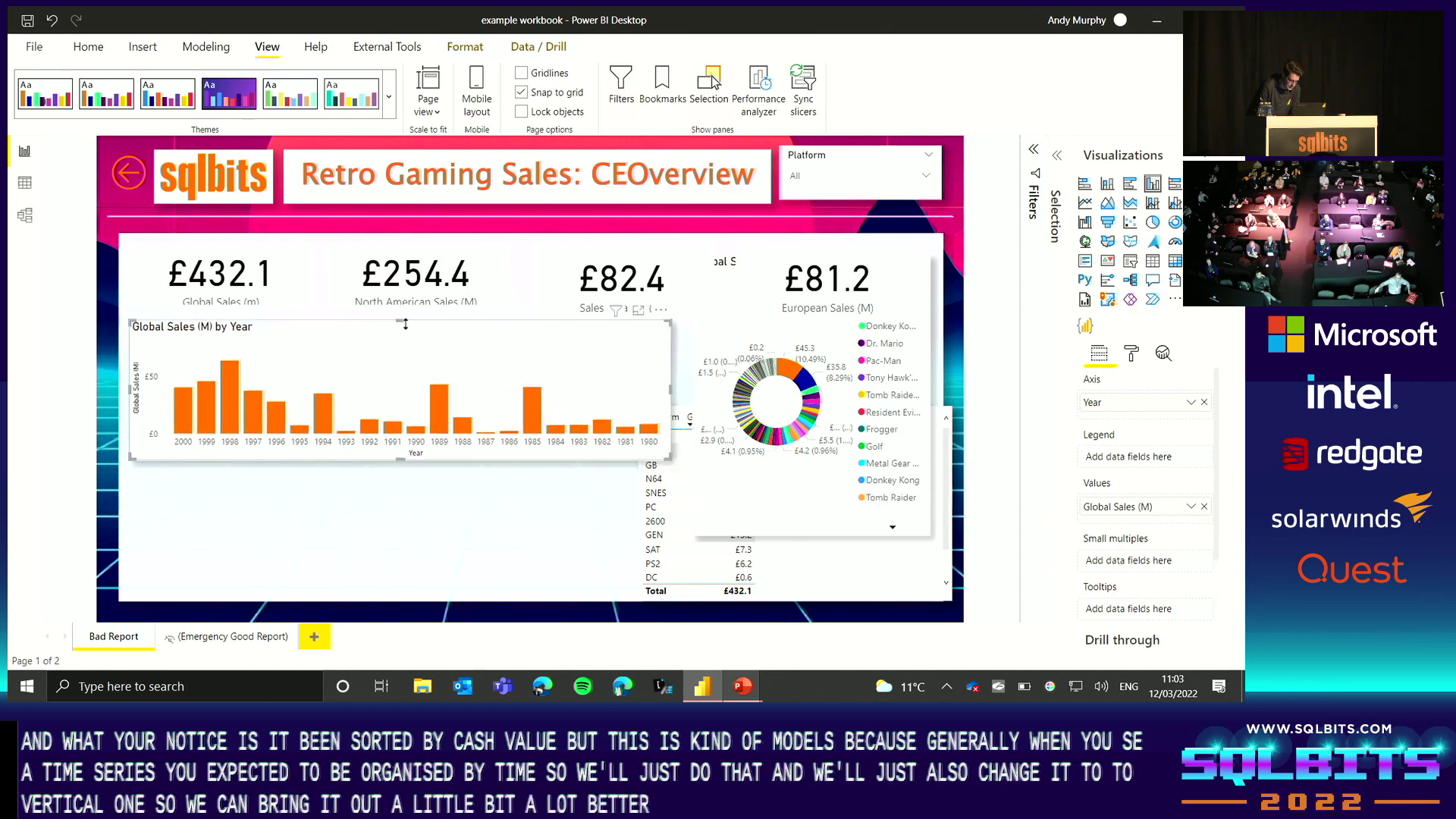
Sort the Global Sales by Year column chart in ascending order
click(660, 316)
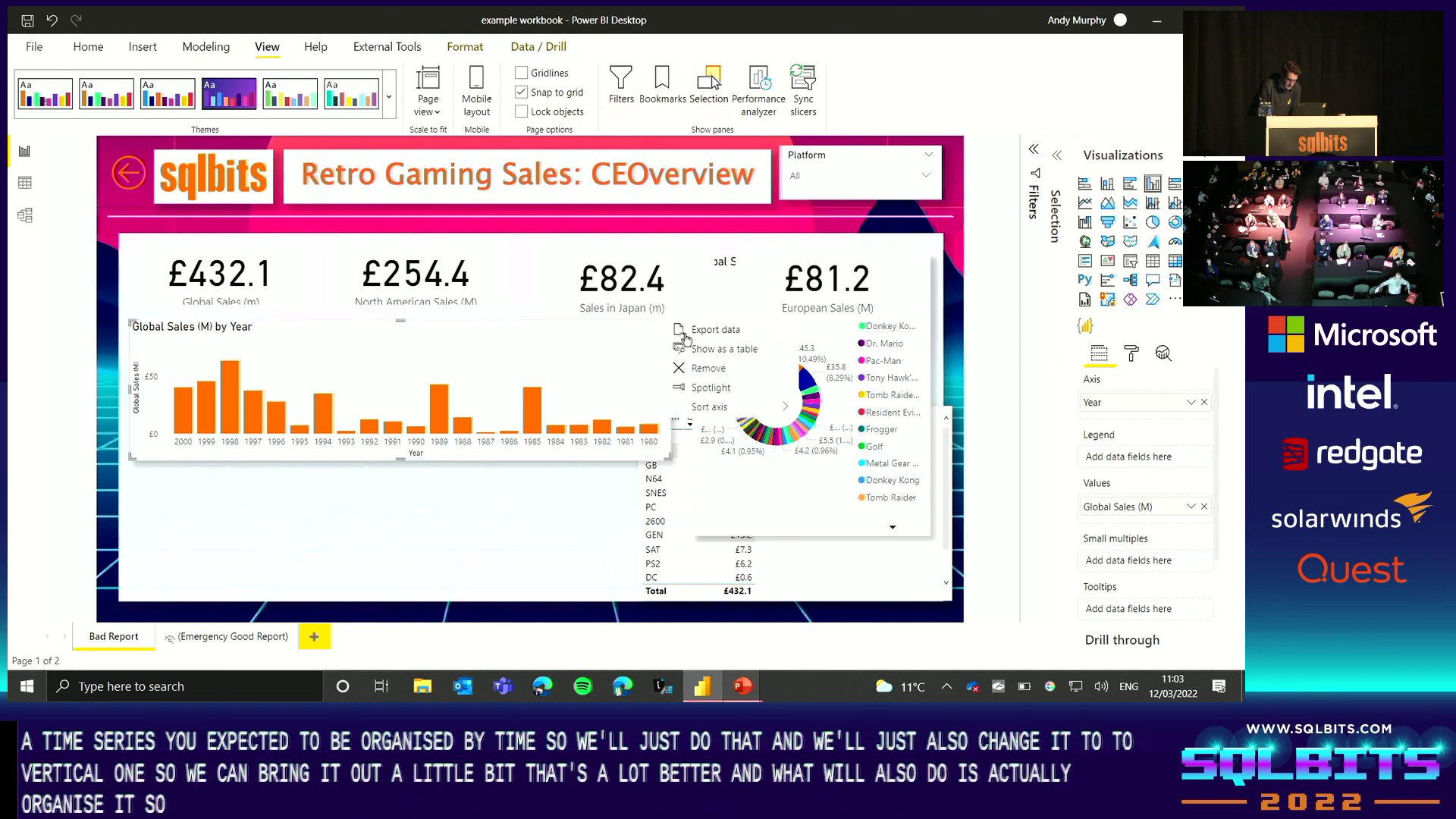
mouse_move(759, 407)
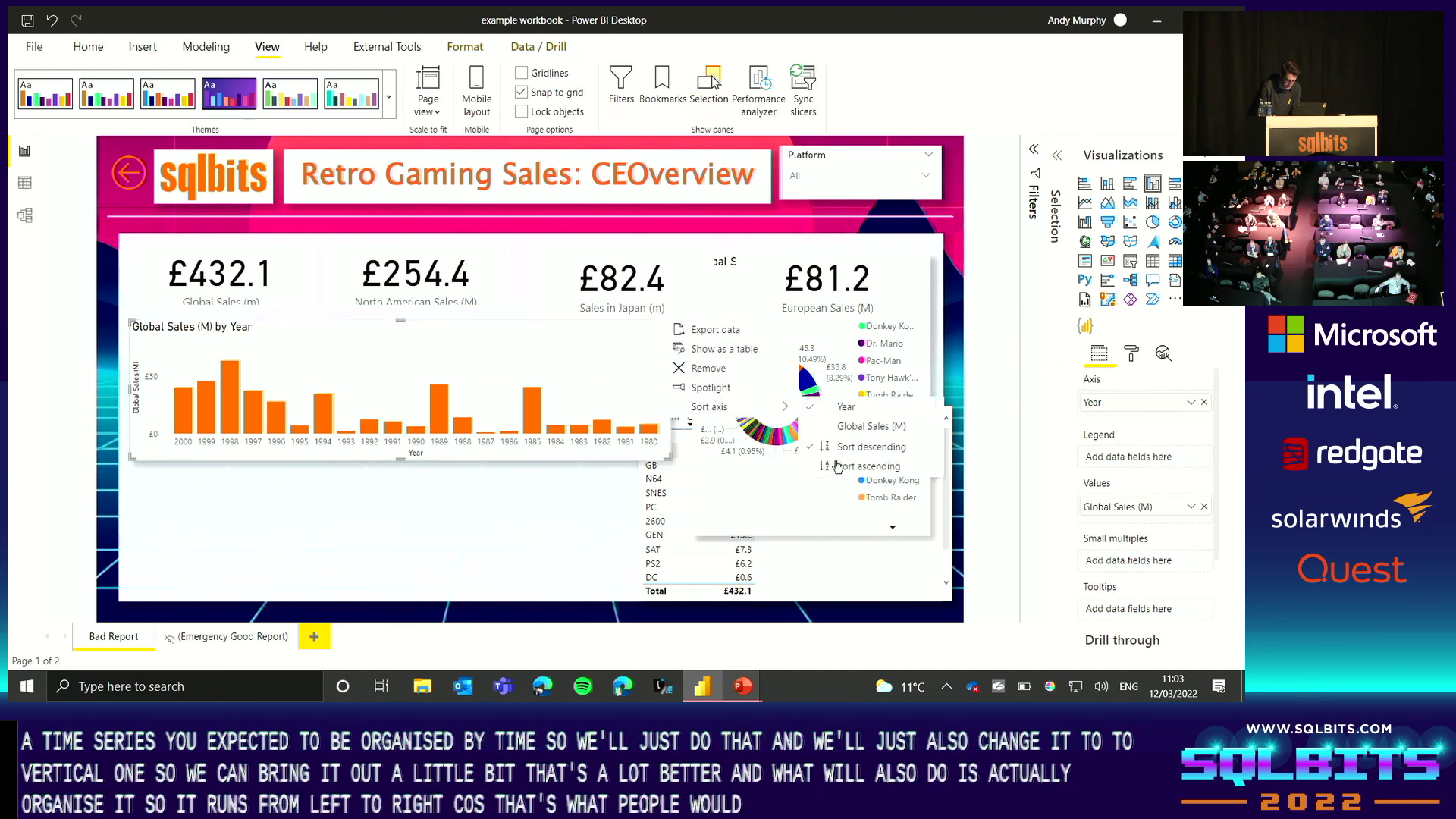
click(675, 420)
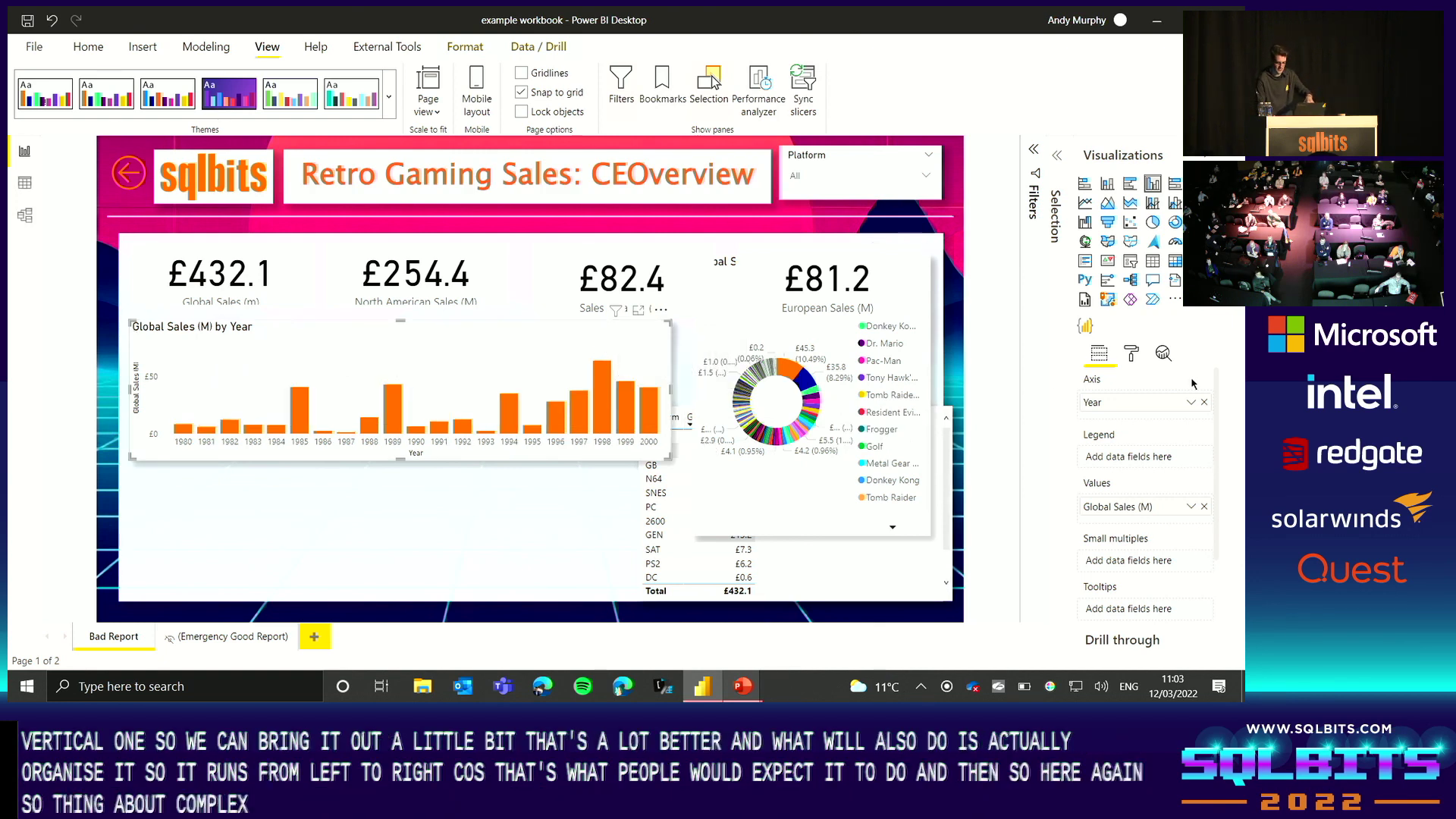
Turn on data labels and turn off the Y axis for the Global Sales by Year chart
click(1132, 357)
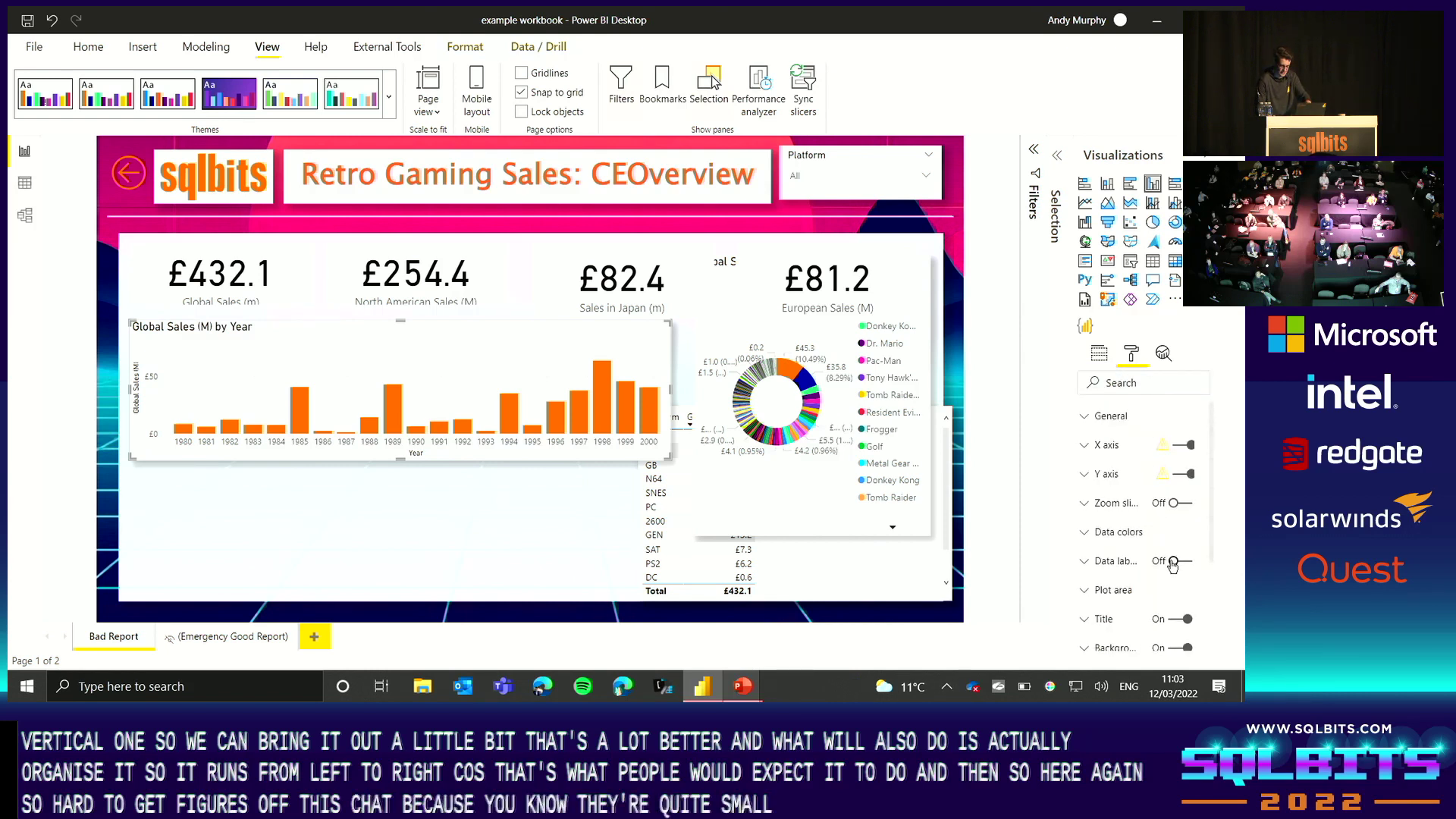
click(1173, 562)
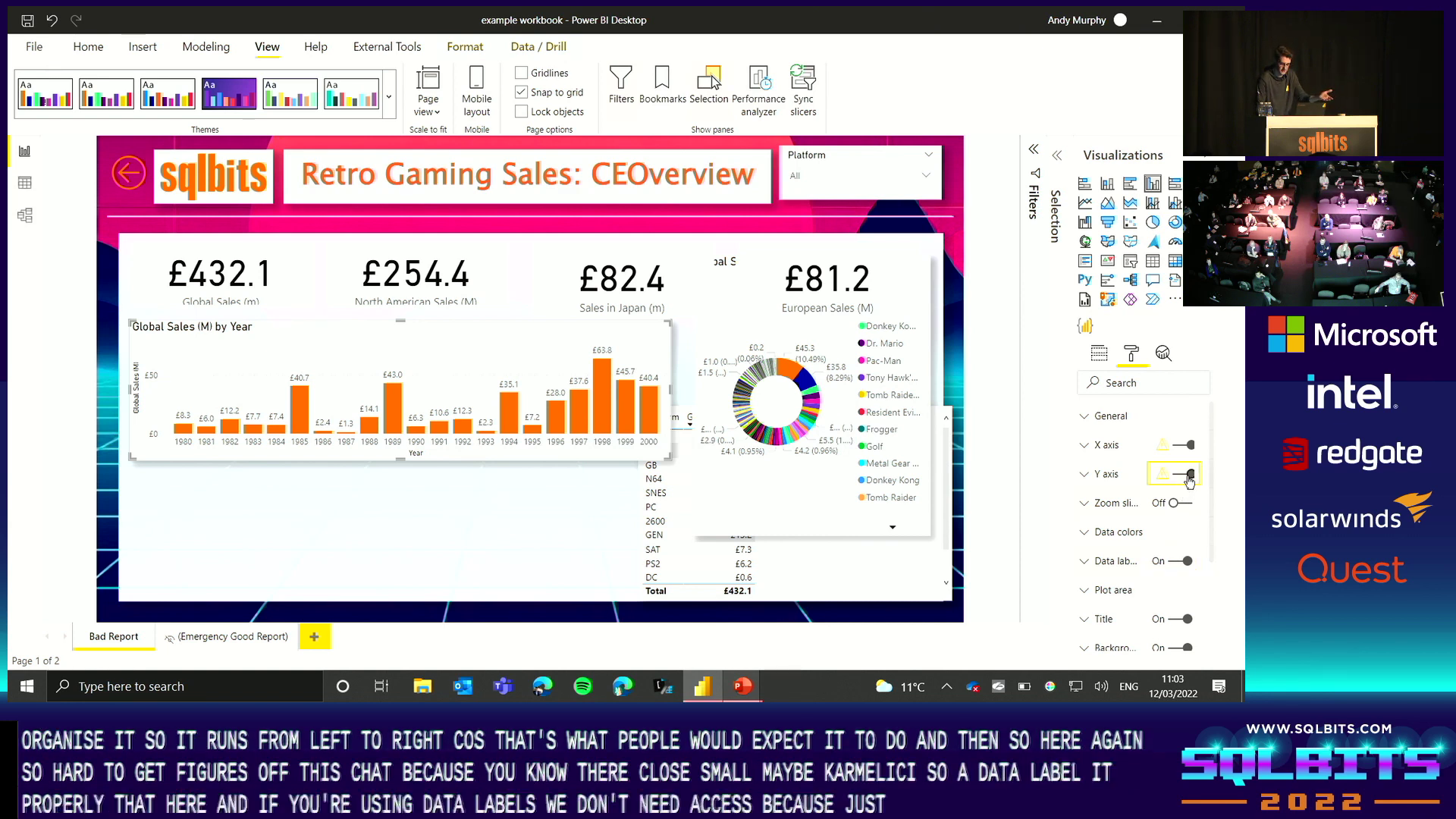
click(1189, 476)
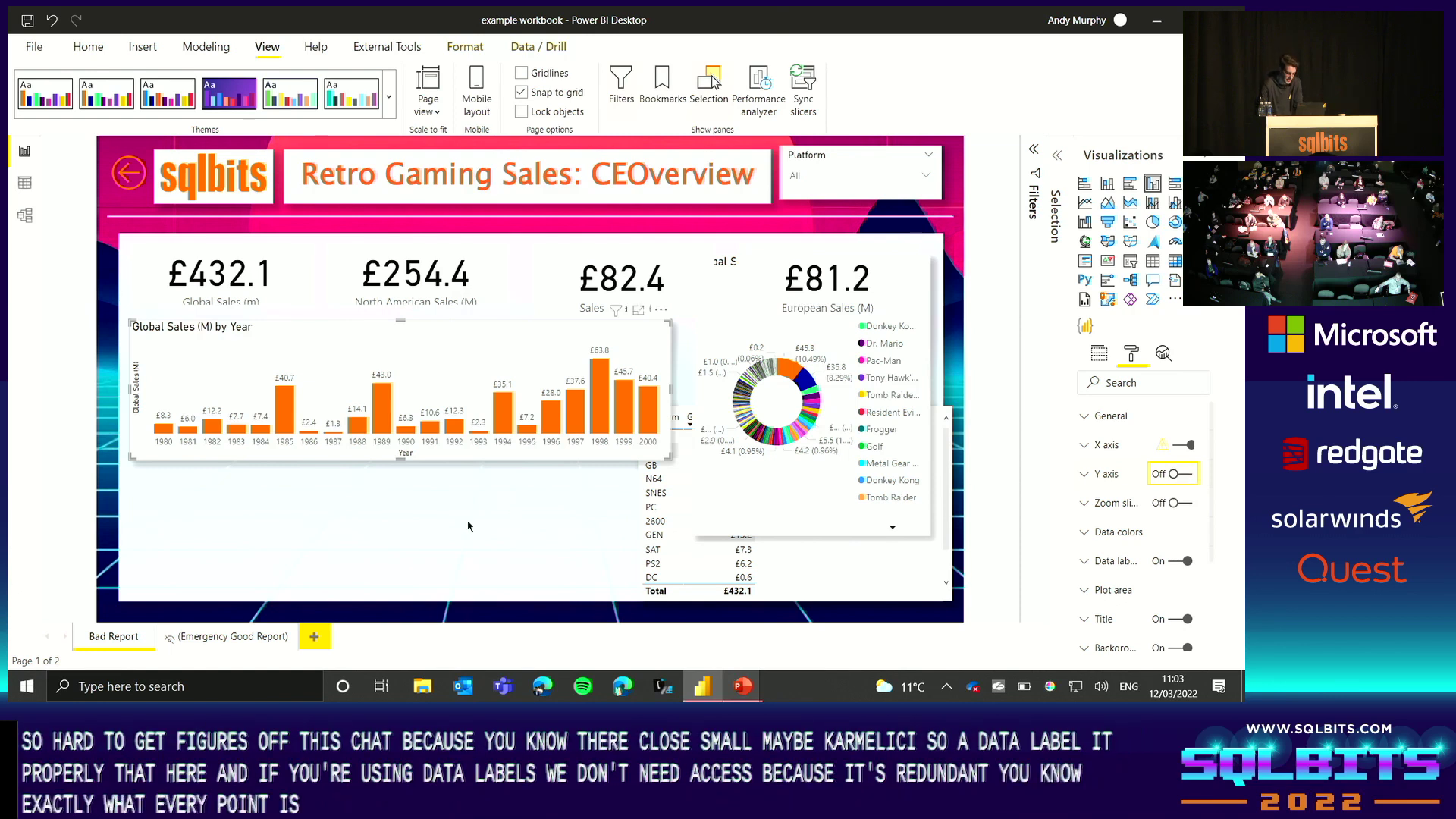
Convert the platform sales table to a stacked column chart and fit it beneath the yearly chart at matching width
click(800, 582)
click(981, 403)
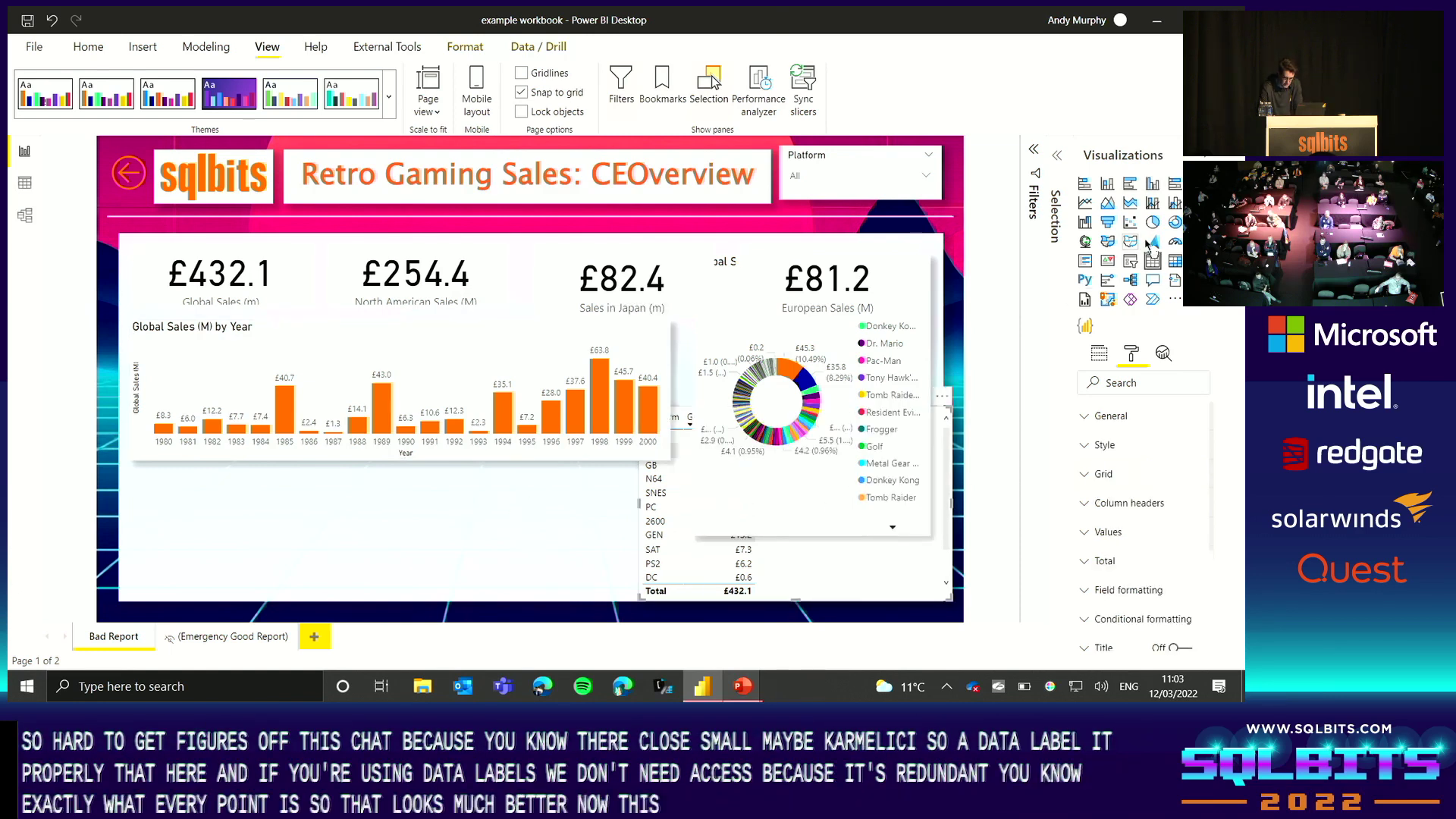
click(1106, 184)
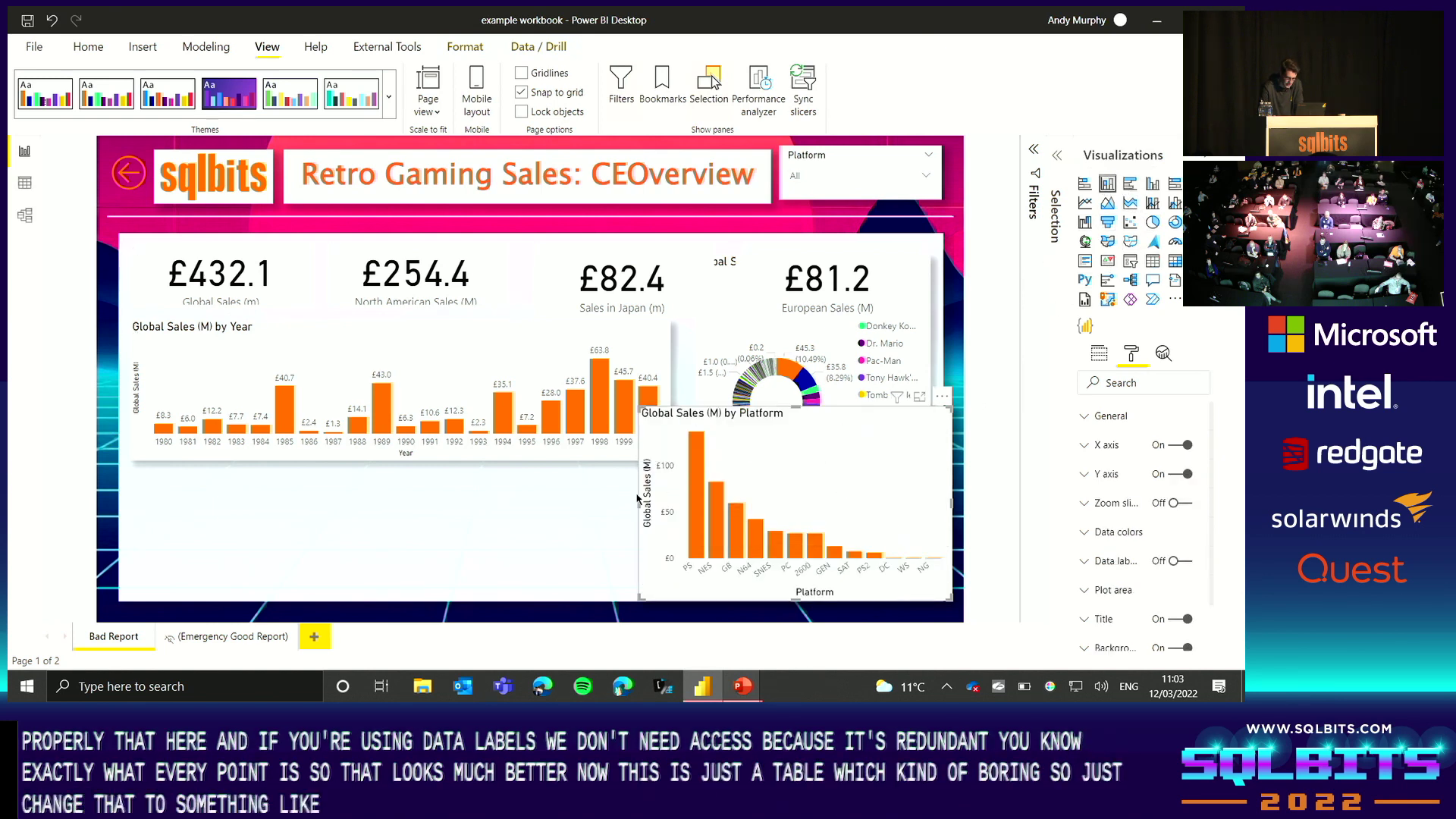
drag(637, 407, 241, 489)
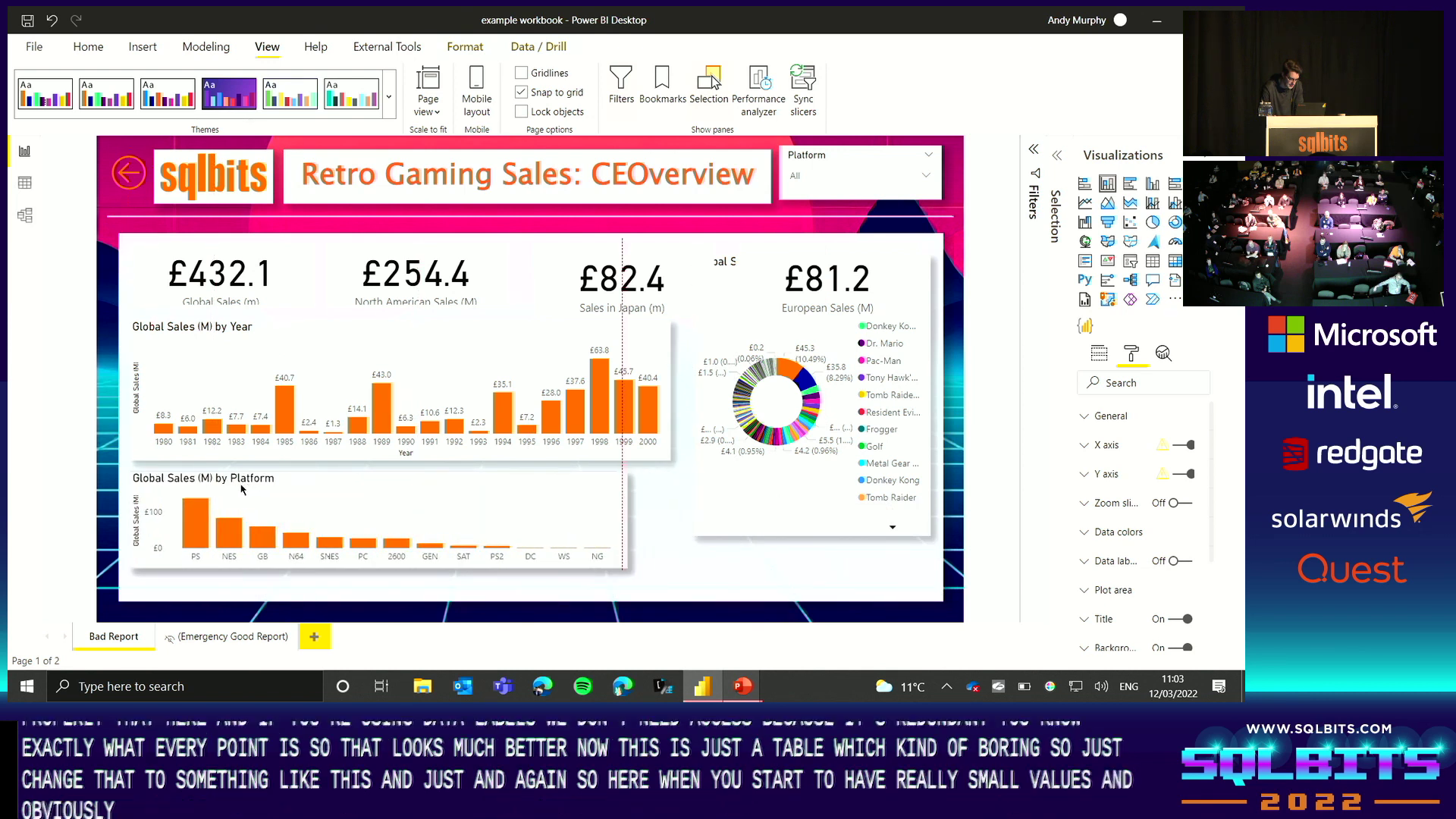
drag(628, 569, 671, 589)
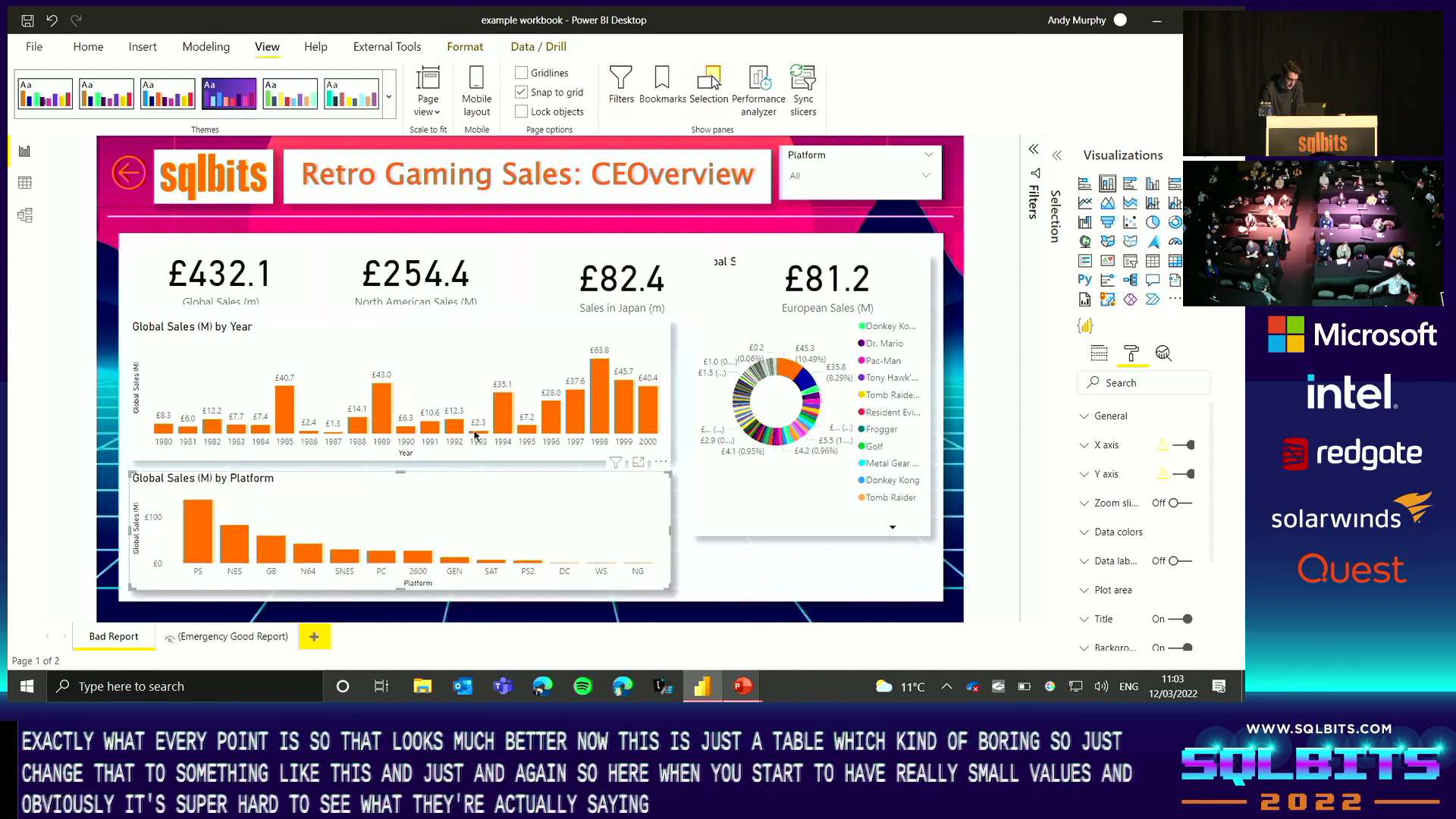
Copy the Global Sales by Year chart's formatting onto the Global Sales by Platform chart with Format Painter
click(88, 47)
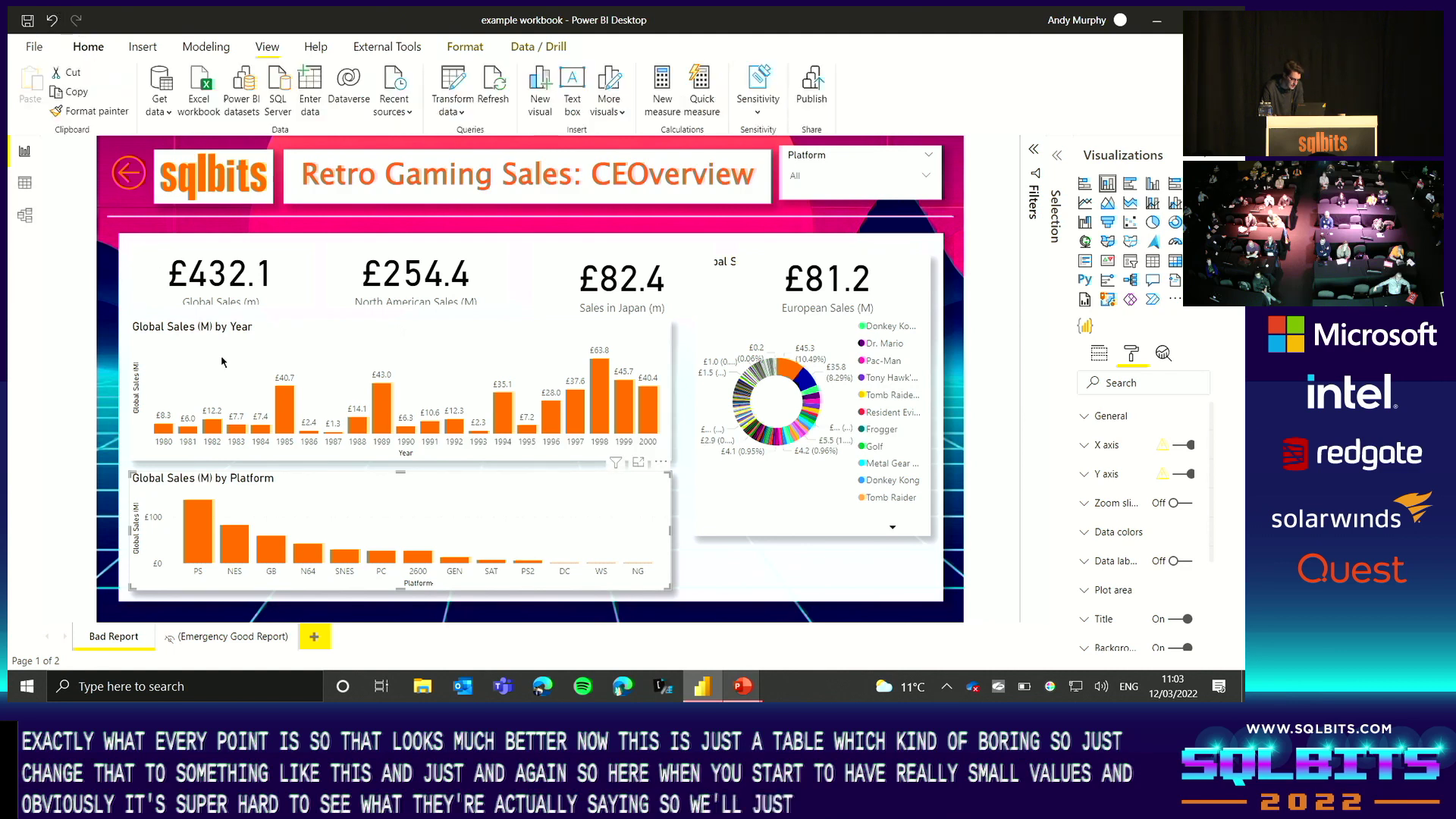
click(216, 328)
click(89, 111)
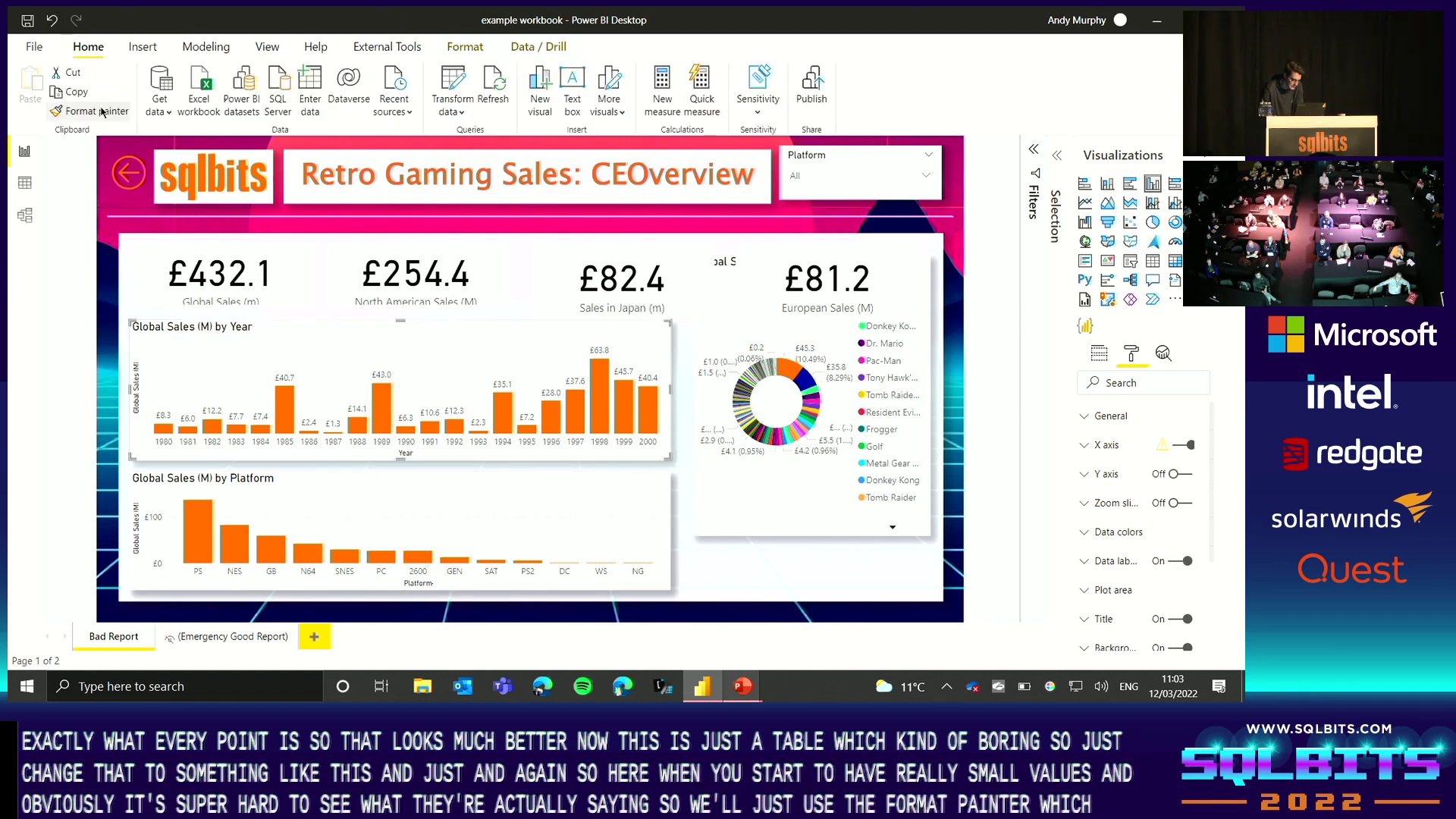
click(367, 503)
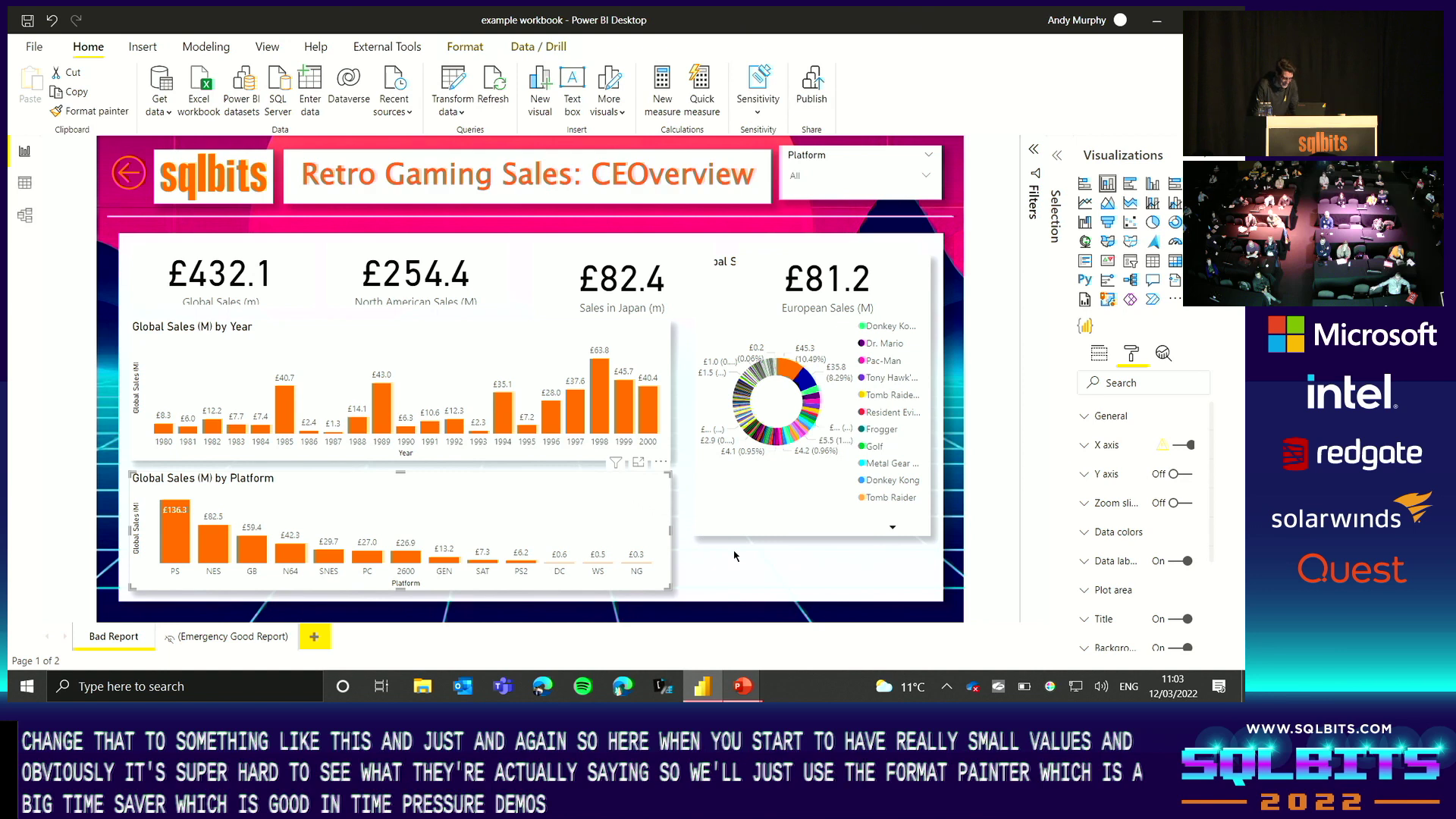
Move the Global Sales by Game donut chart beside the column charts and lower its upper edge to clear the European Sales card
click(735, 556)
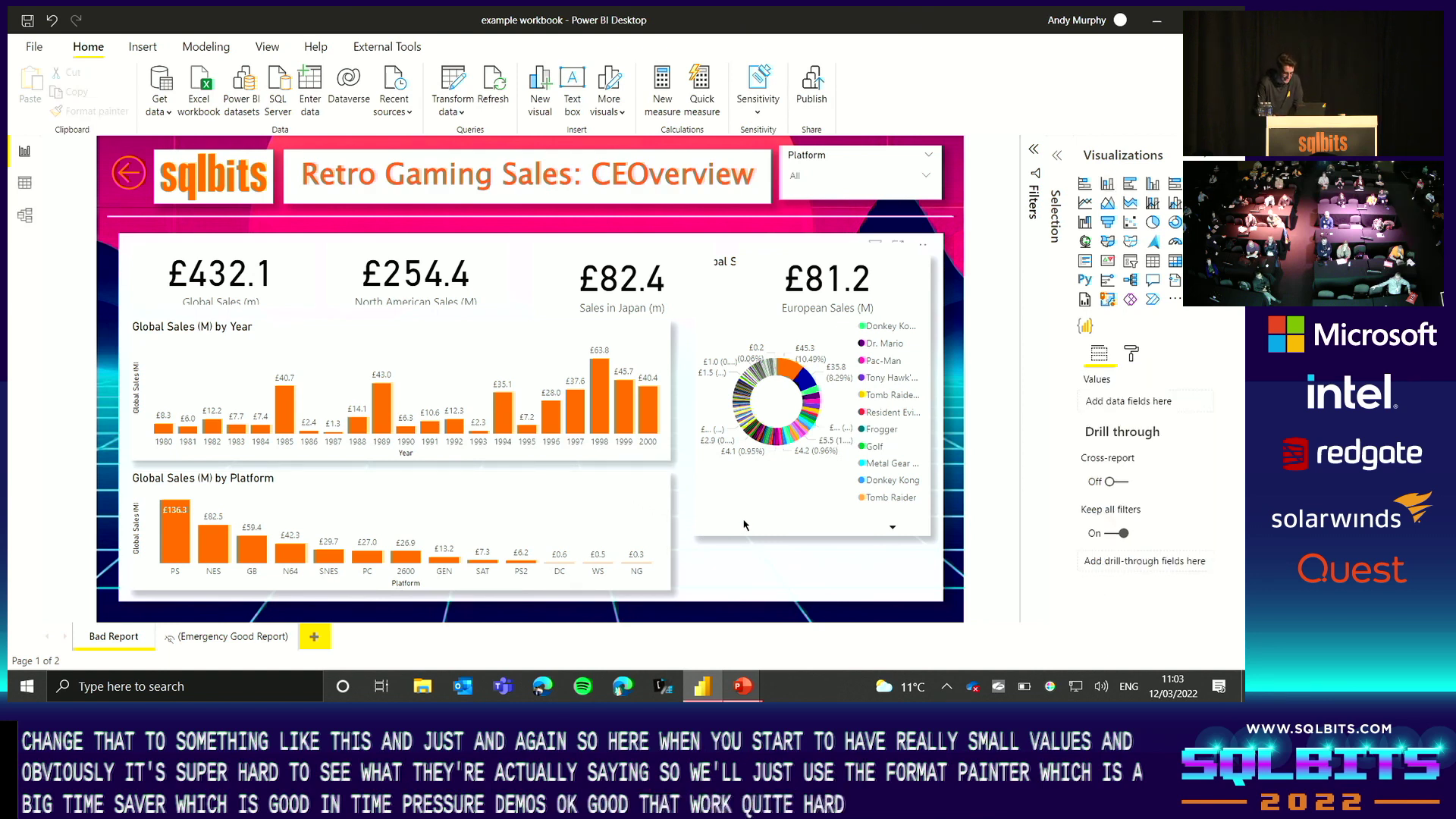
click(744, 525)
drag(745, 525, 724, 582)
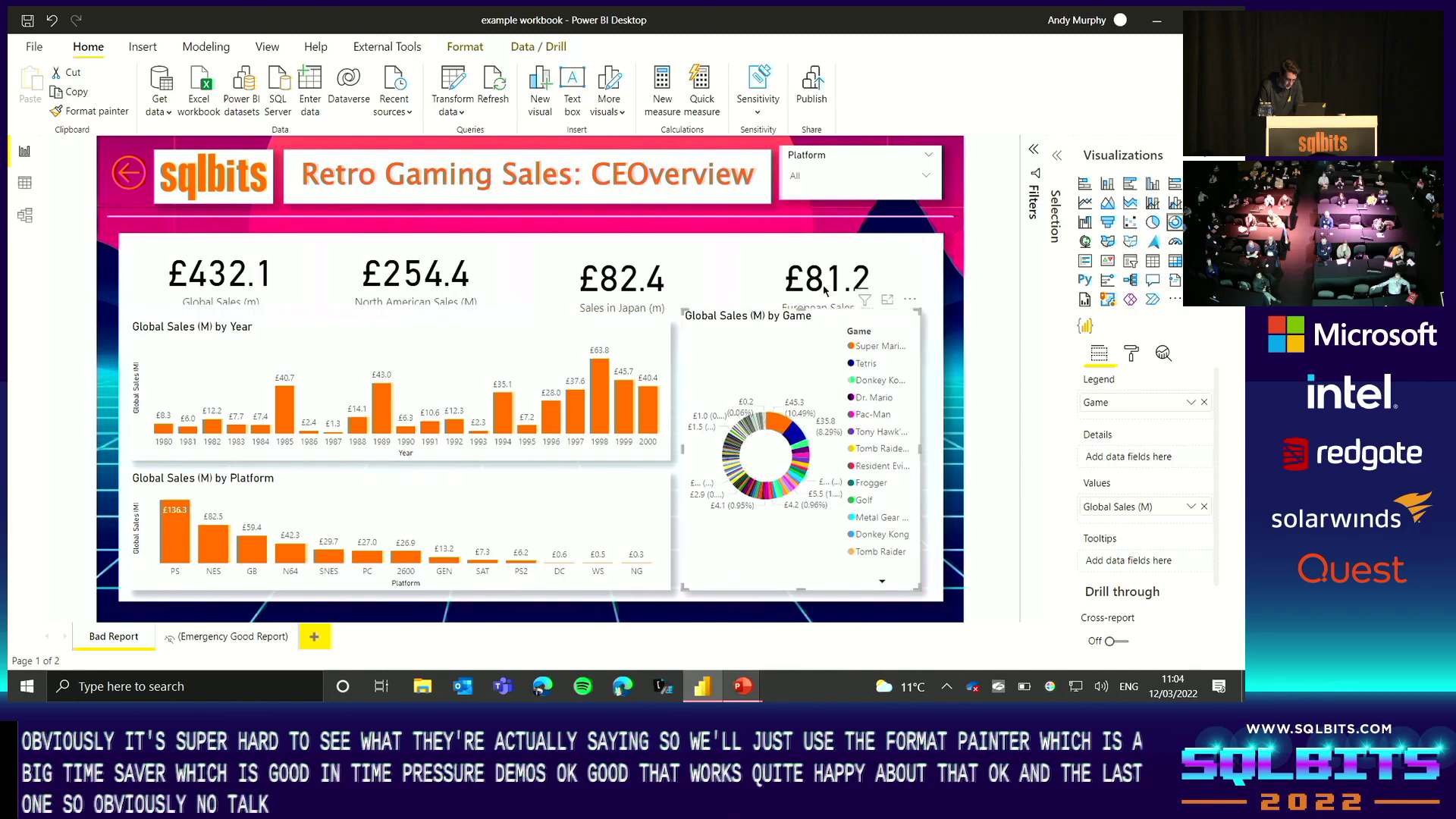
drag(798, 310, 803, 333)
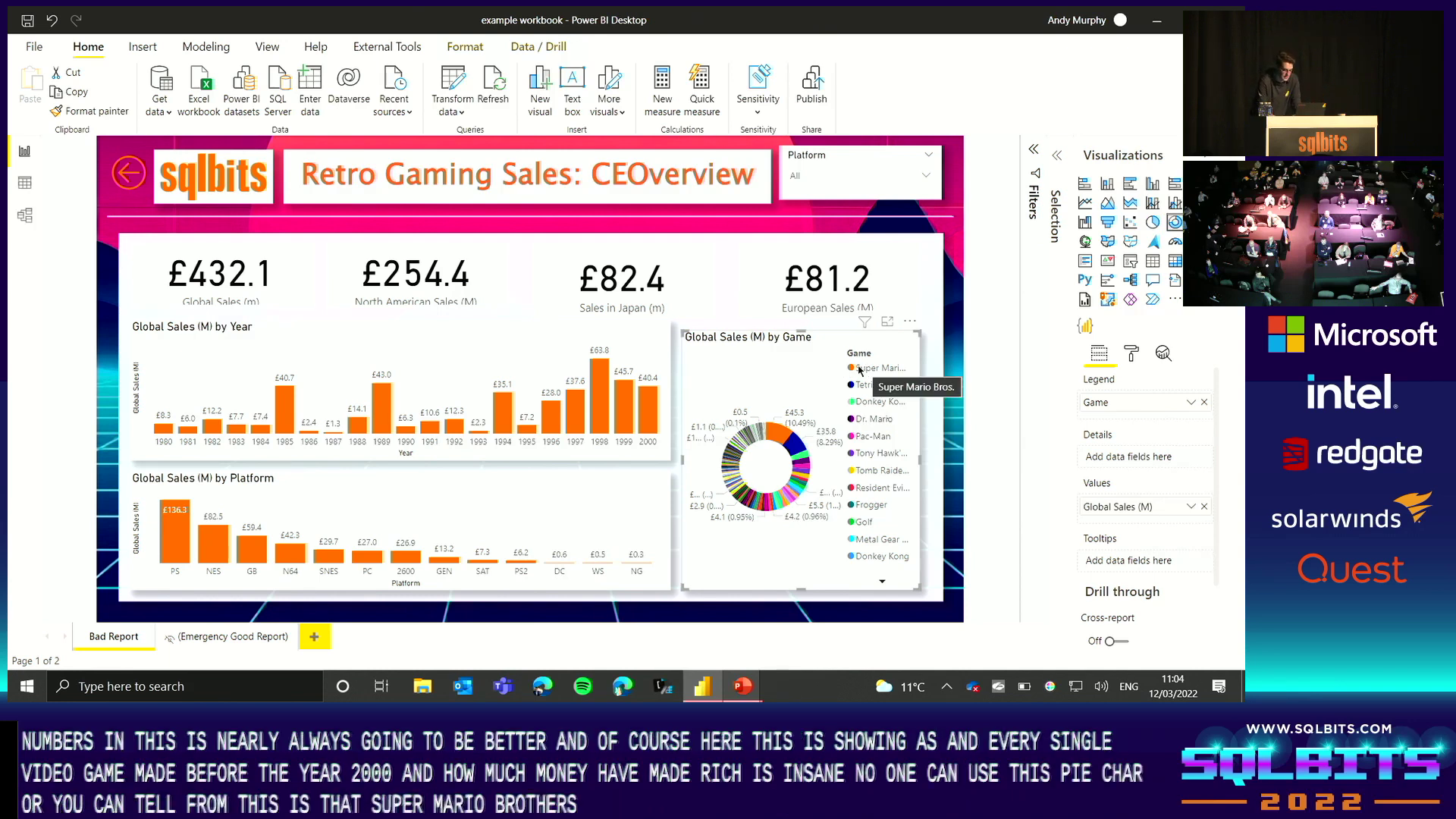
Convert the Global Sales by Game donut to a clustered bar chart and resize it to line up with the yearly chart's top edge
click(1130, 186)
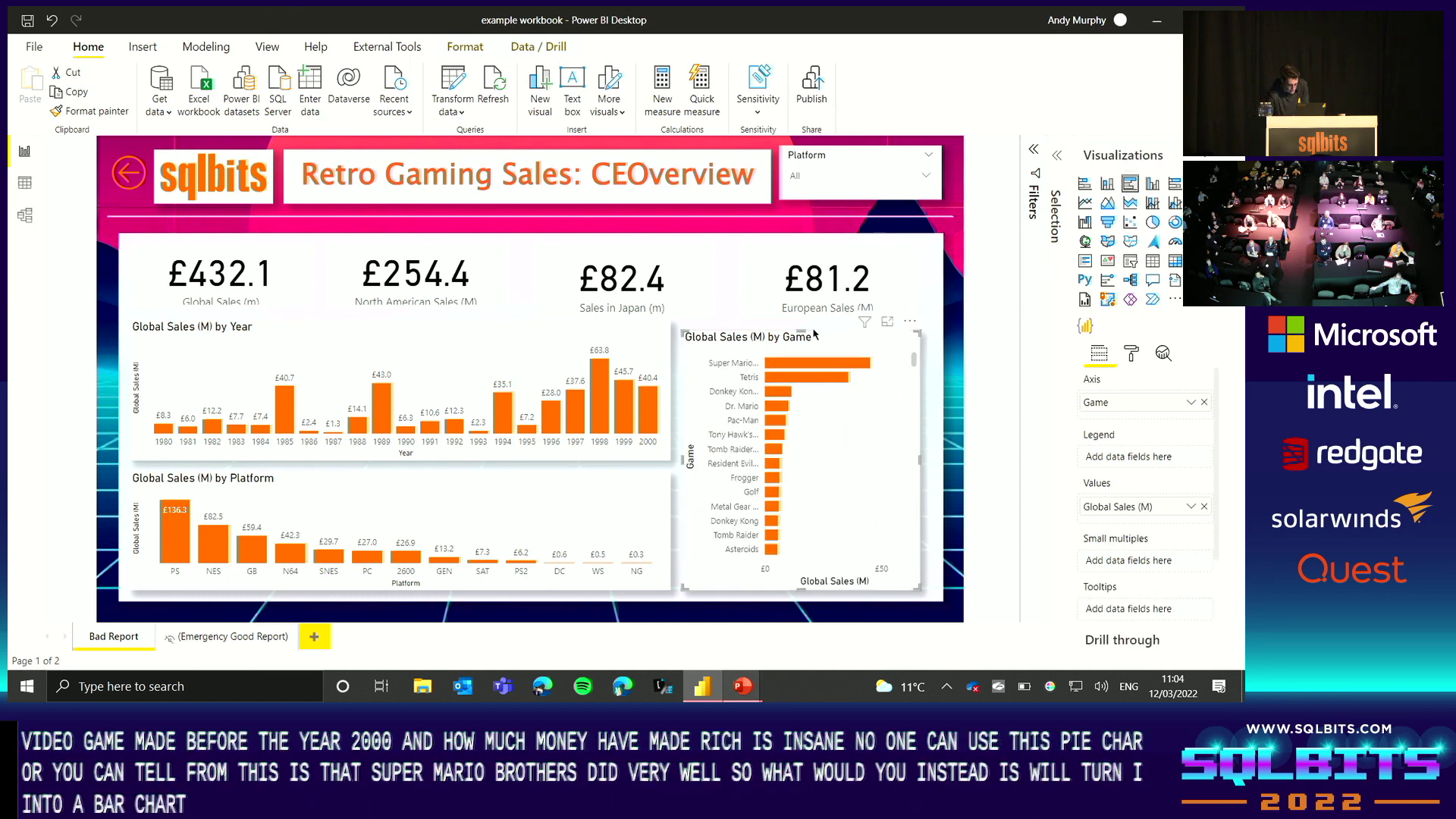
drag(799, 330, 799, 321)
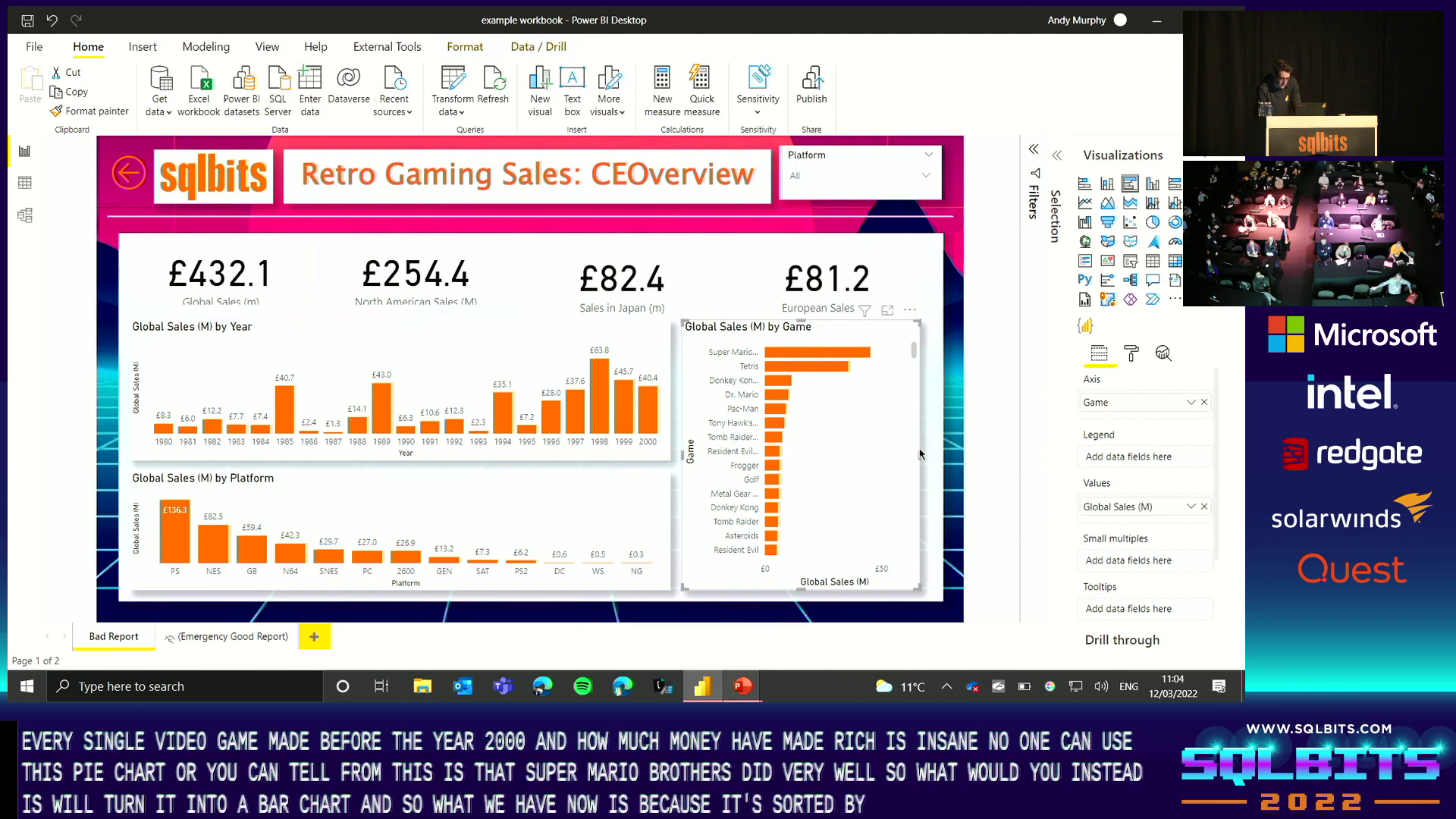
drag(920, 453, 931, 457)
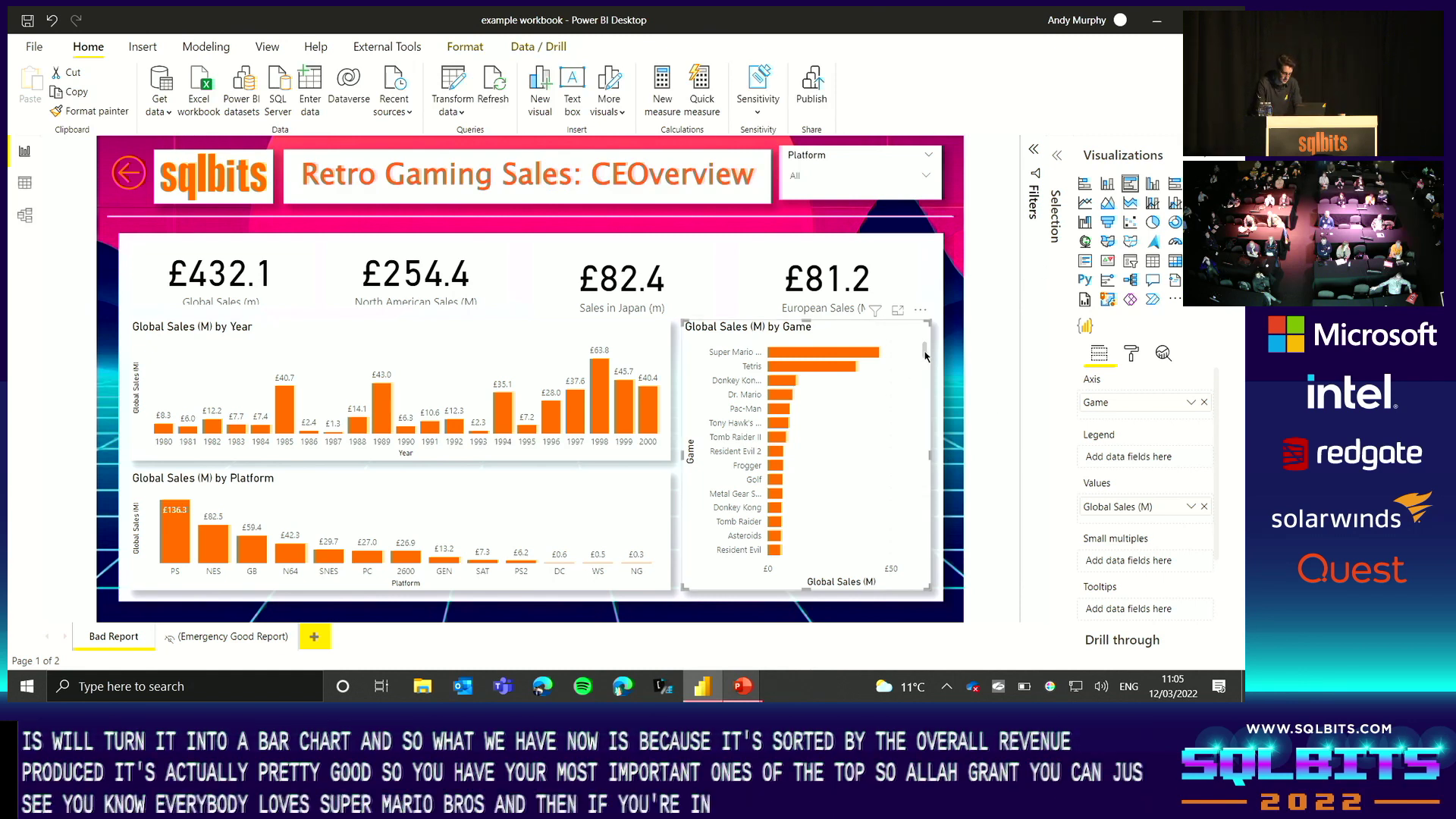
scroll(923, 354, down, 5)
scroll(922, 364, up, 5)
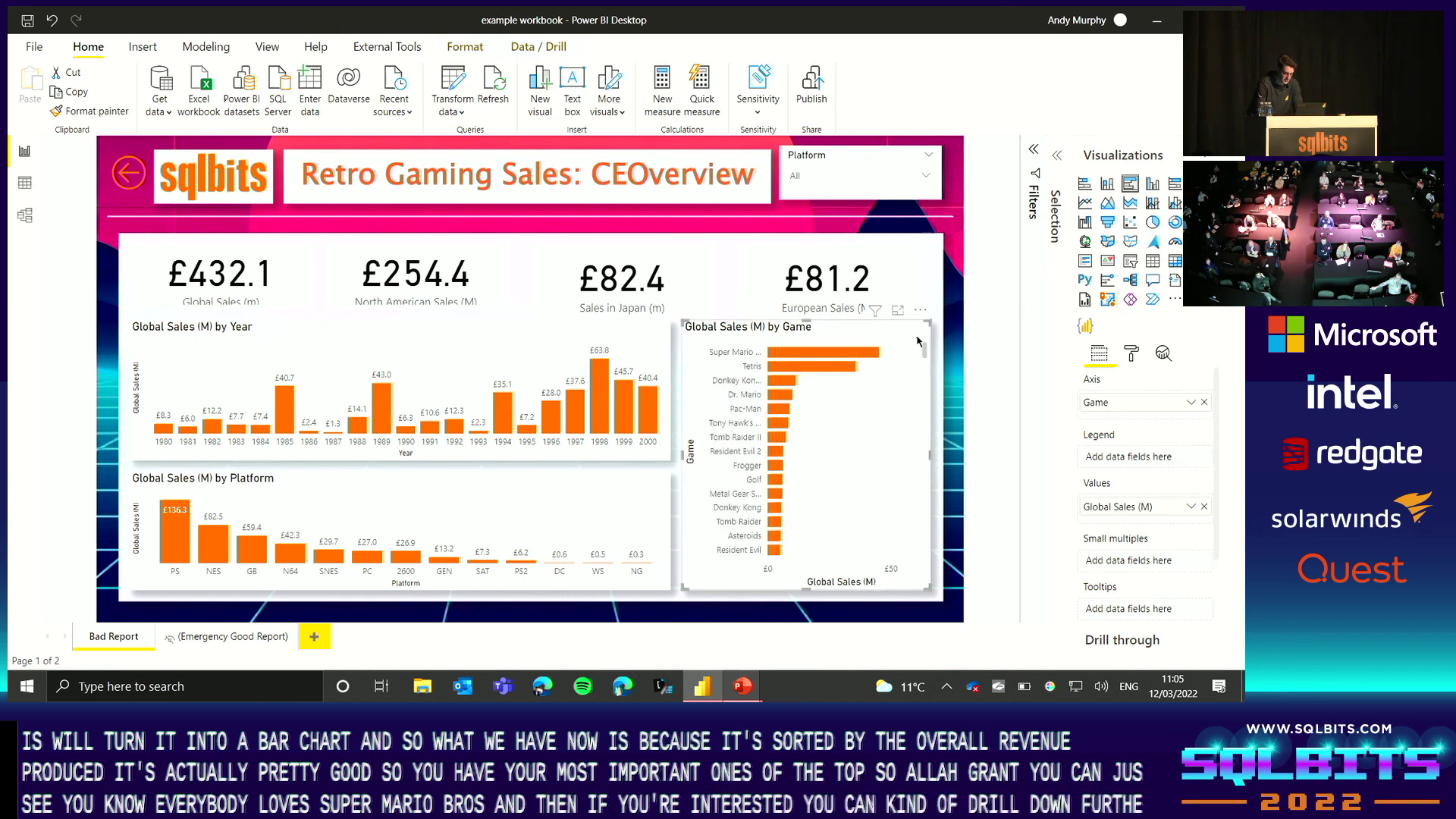
click(957, 370)
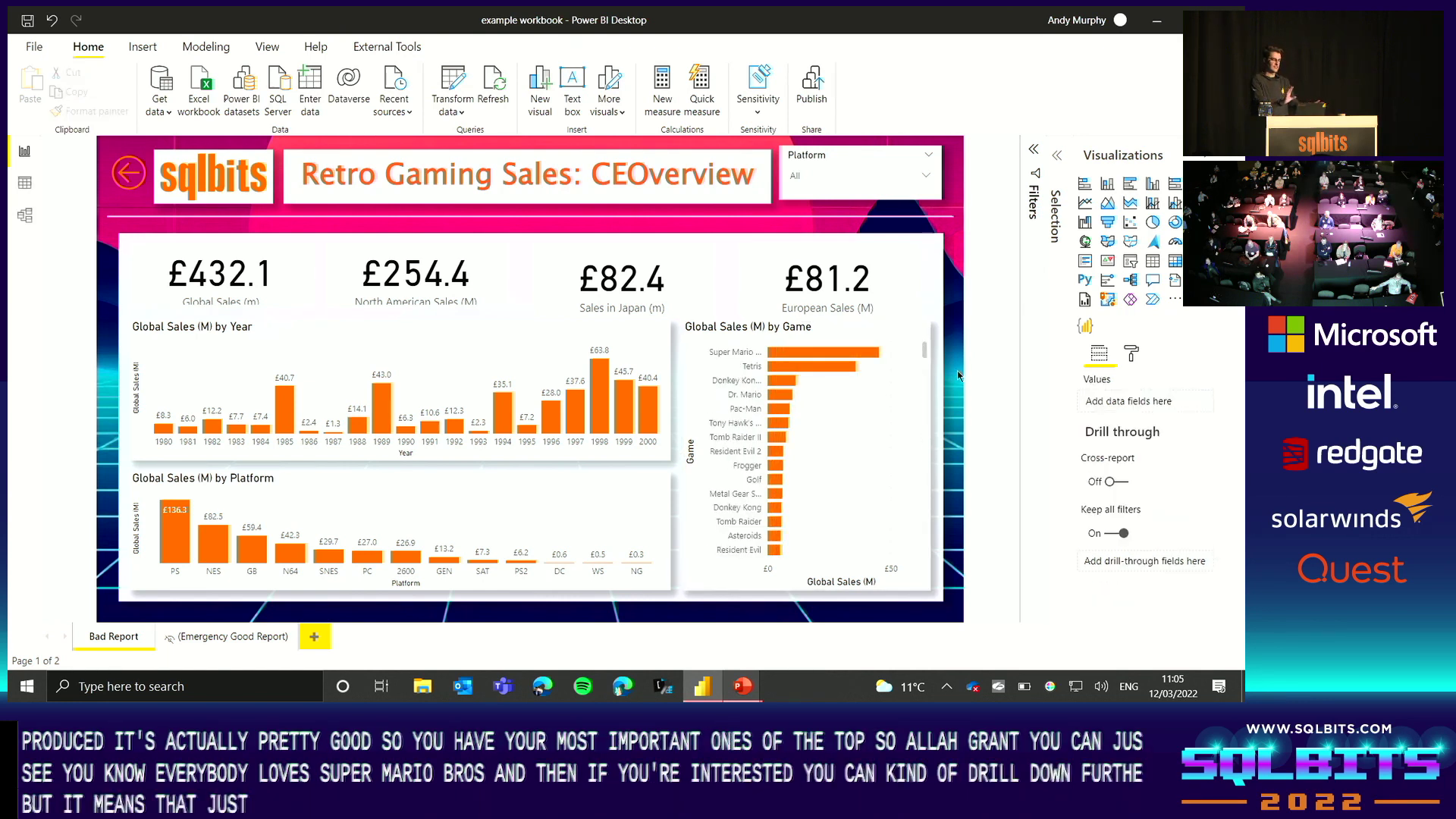
Shift the Sales in Japan and European Sales cards slightly upward in the row of sales cards
click(647, 296)
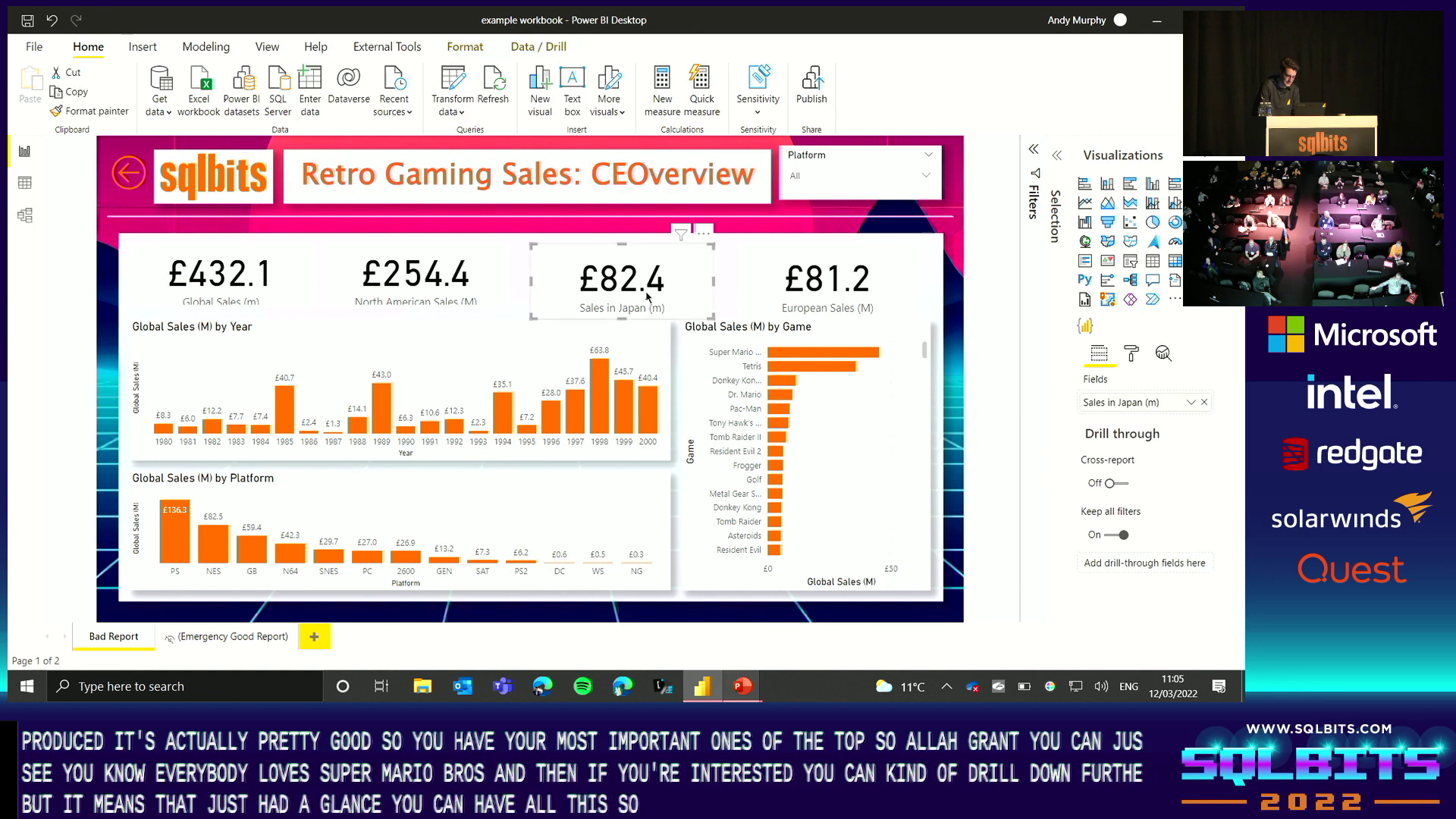
click(747, 279)
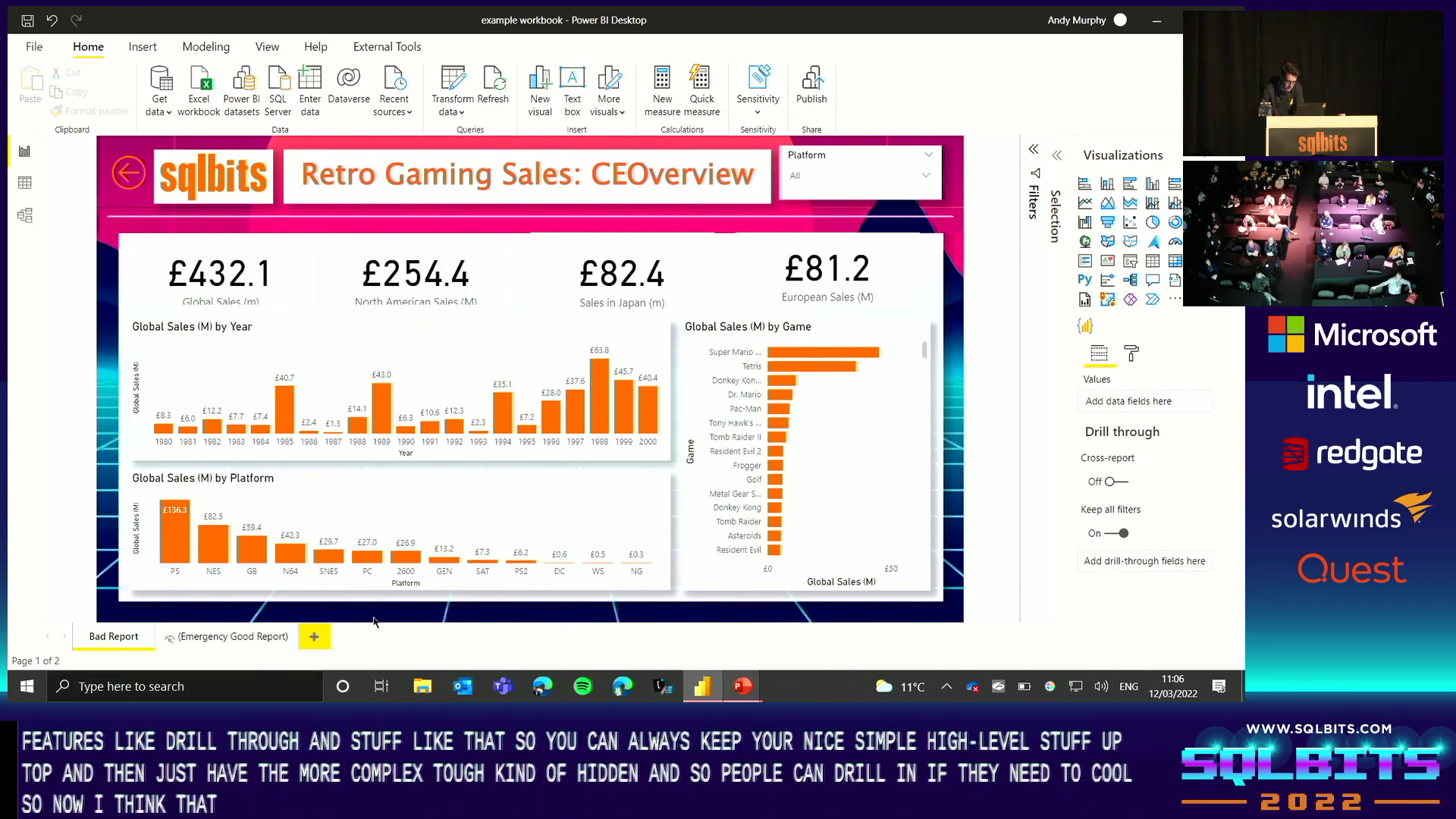
Switch to the running PowerPoint slide show and advance to the "Any Questions?" slide
mouse_move(722, 688)
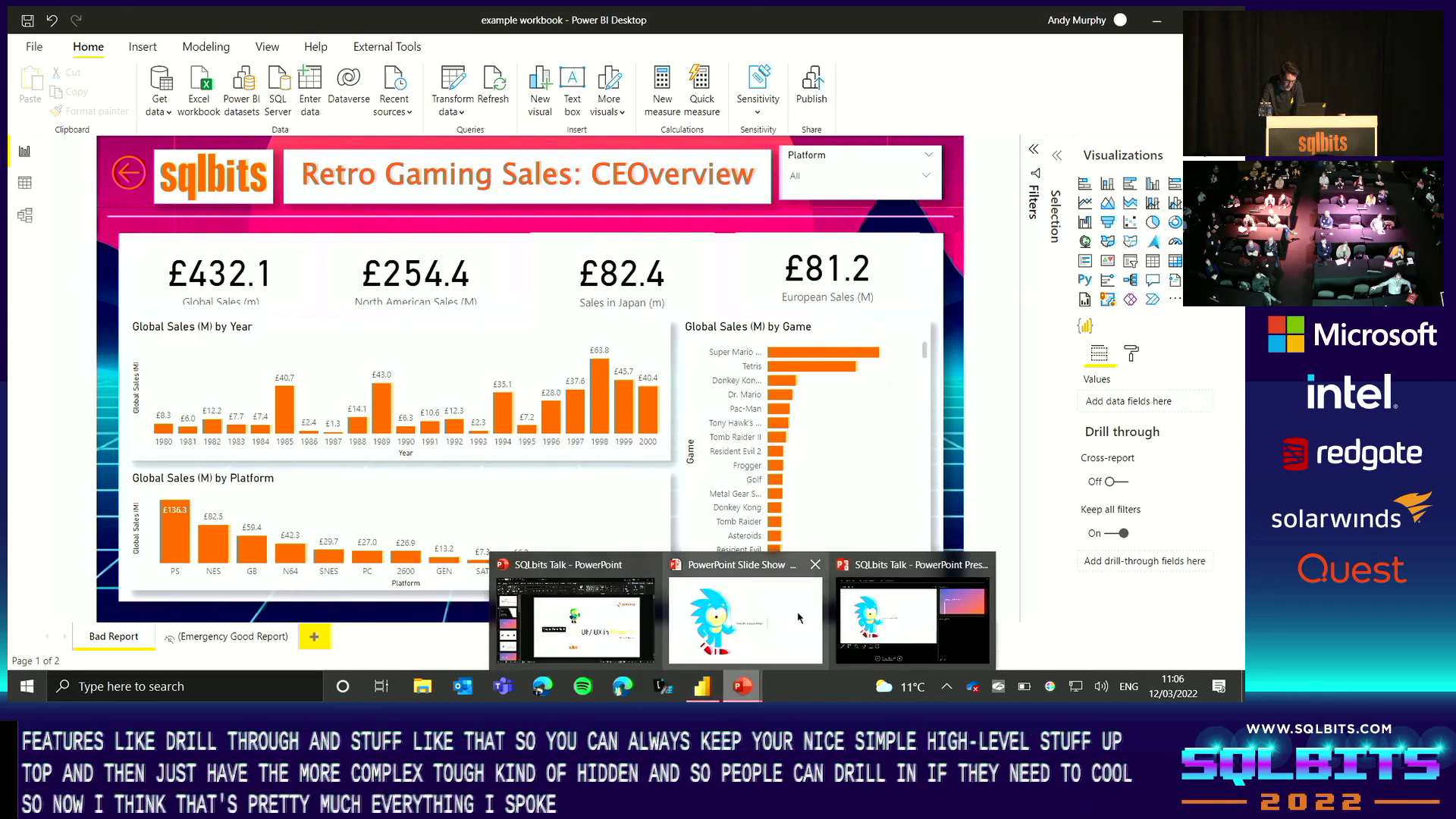
click(747, 645)
click(905, 506)
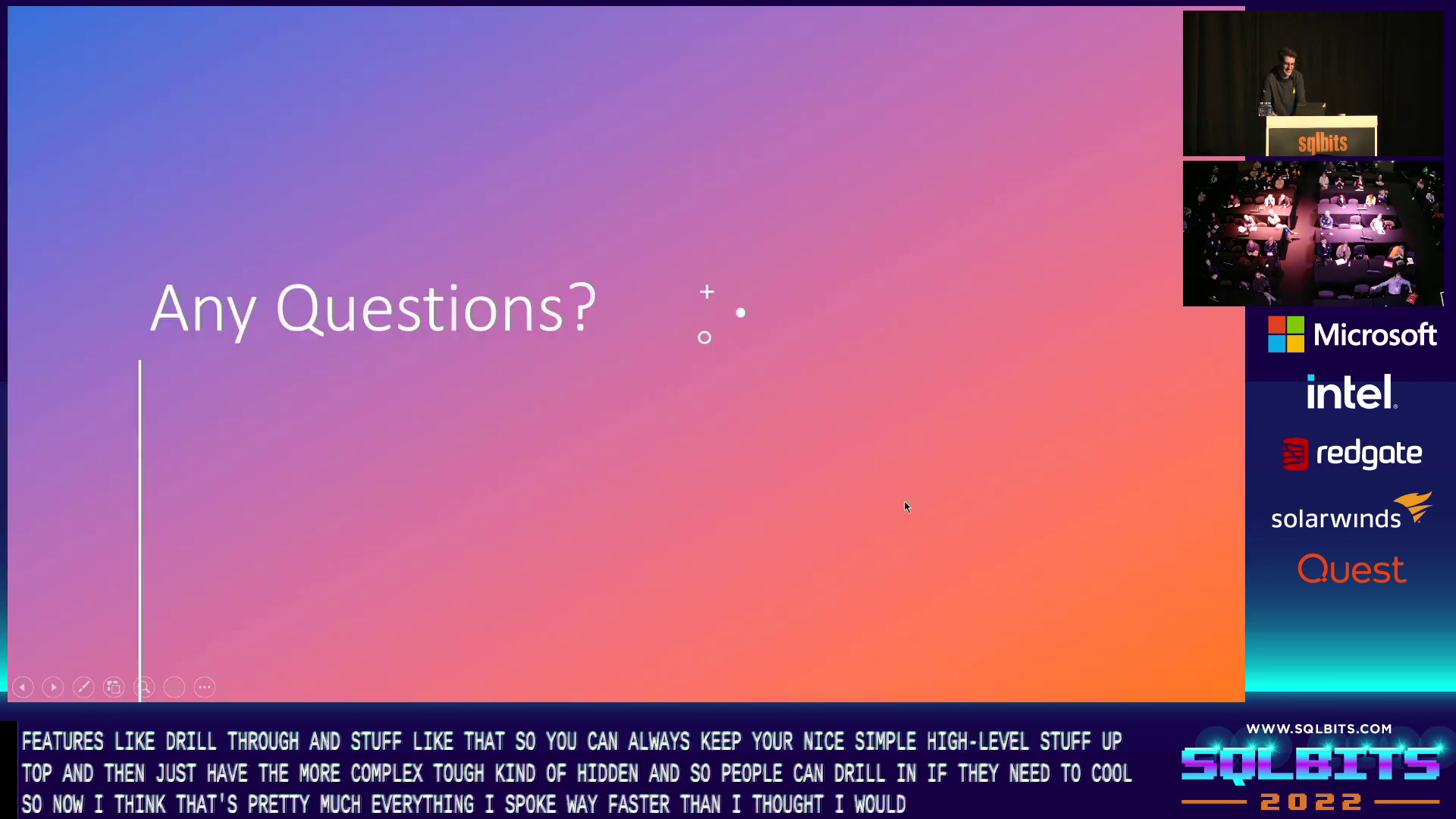